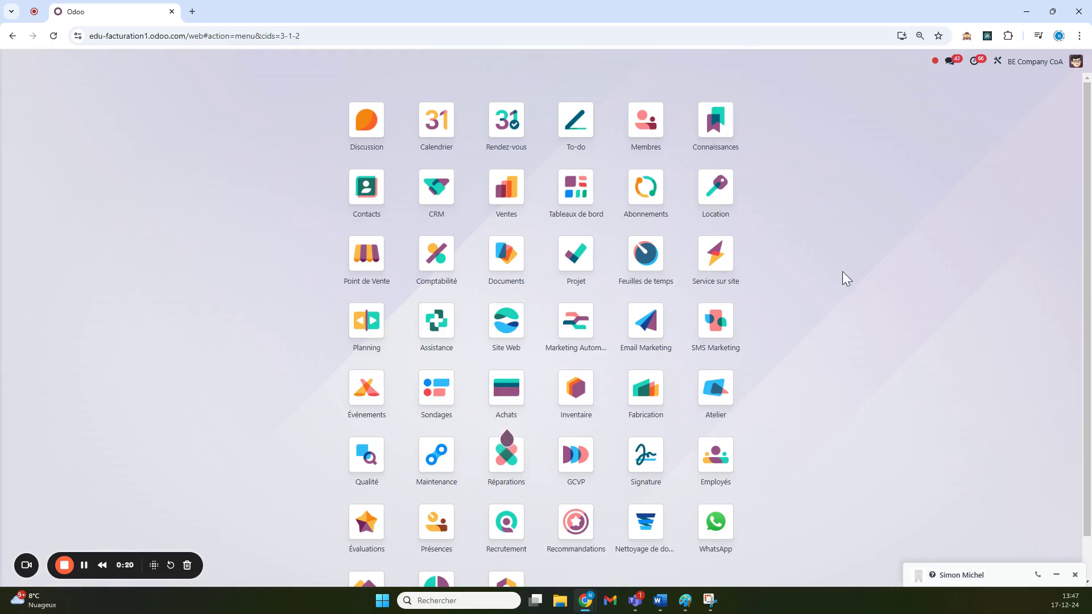
pyautogui.write('contact')
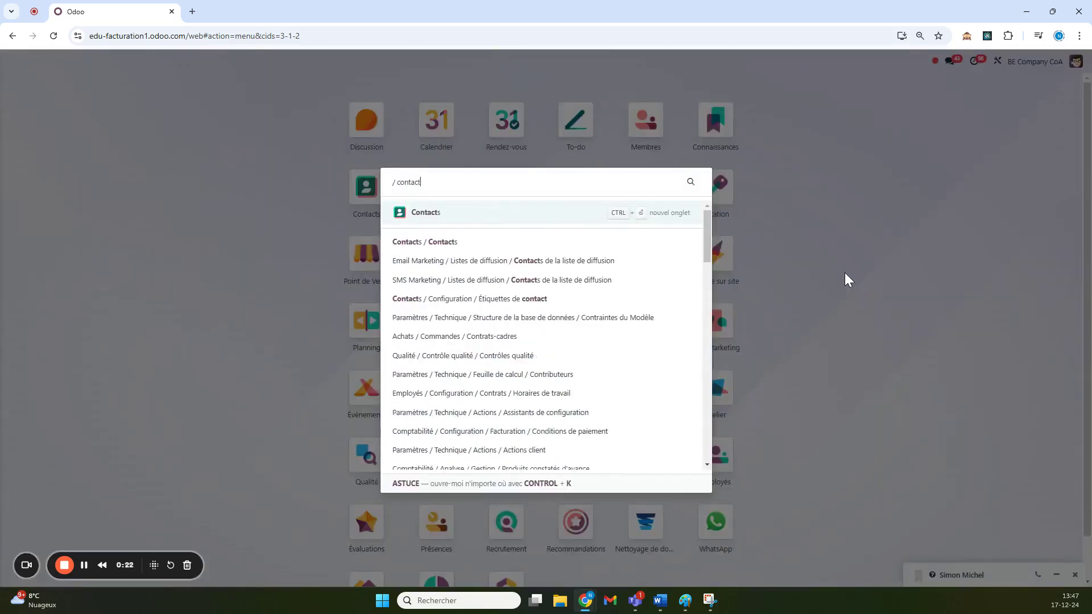
pyautogui.press('Return')
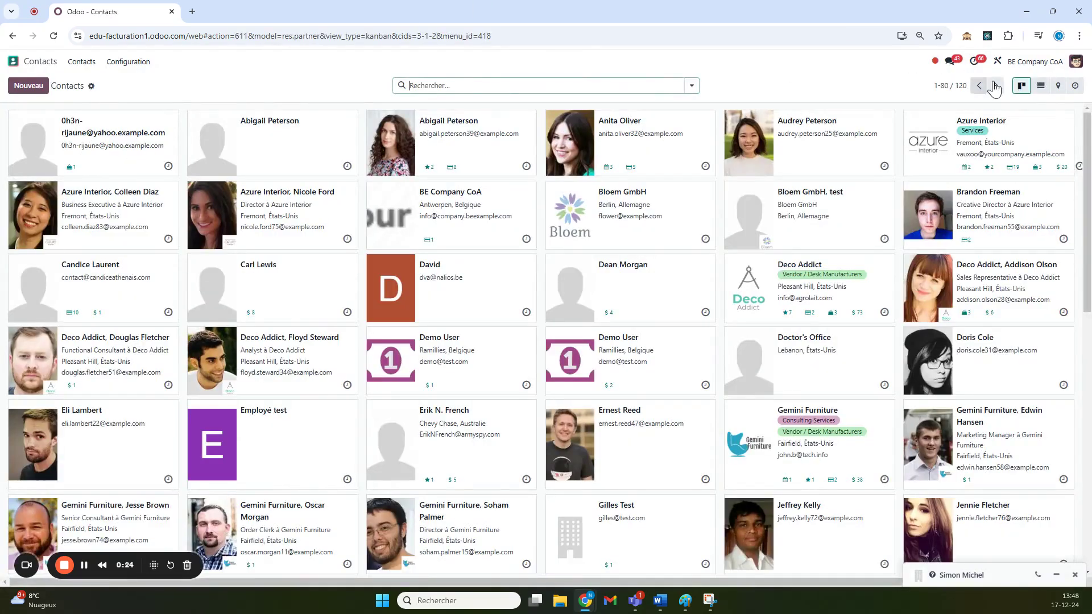
pyautogui.click(1041, 86)
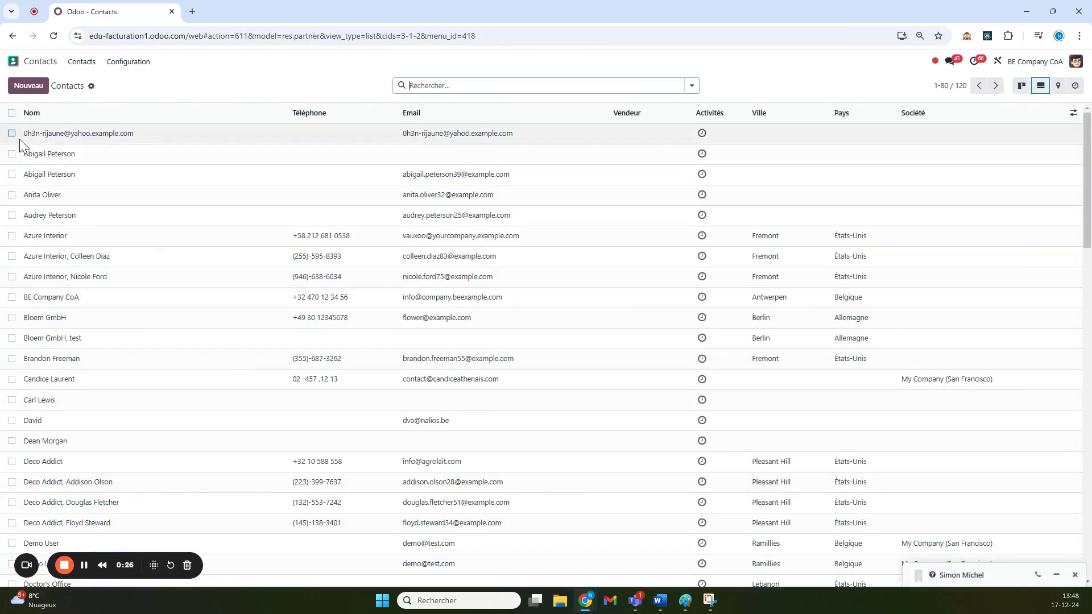
pyautogui.click(12, 154)
pyautogui.click(581, 85)
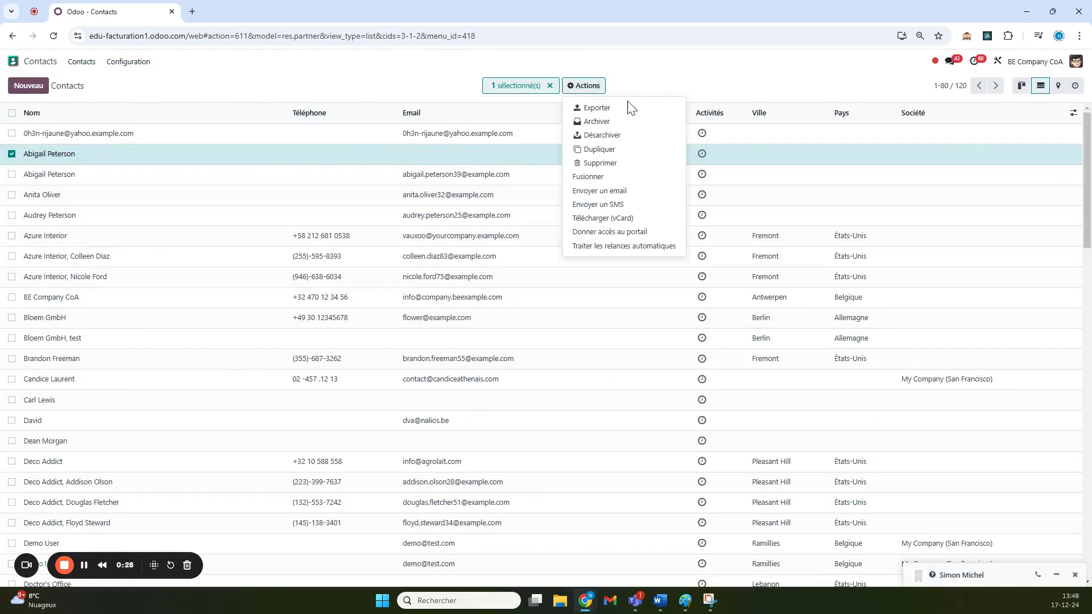
pyautogui.click(608, 112)
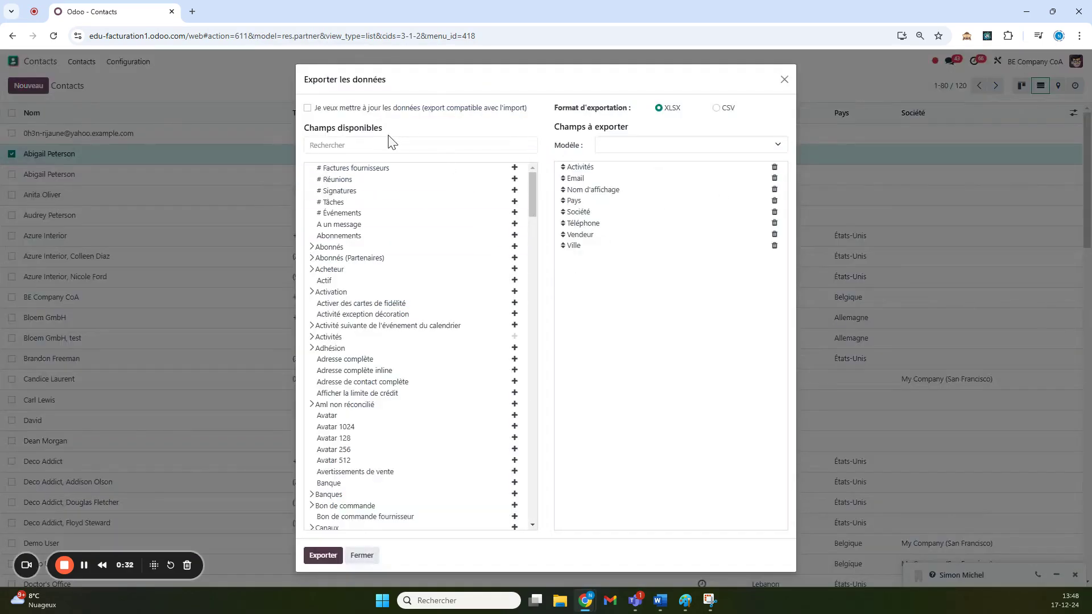
# - Add the ID externe field to the export columns and download the contact as XLSX
pyautogui.click(398, 145)
pyautogui.write('id')
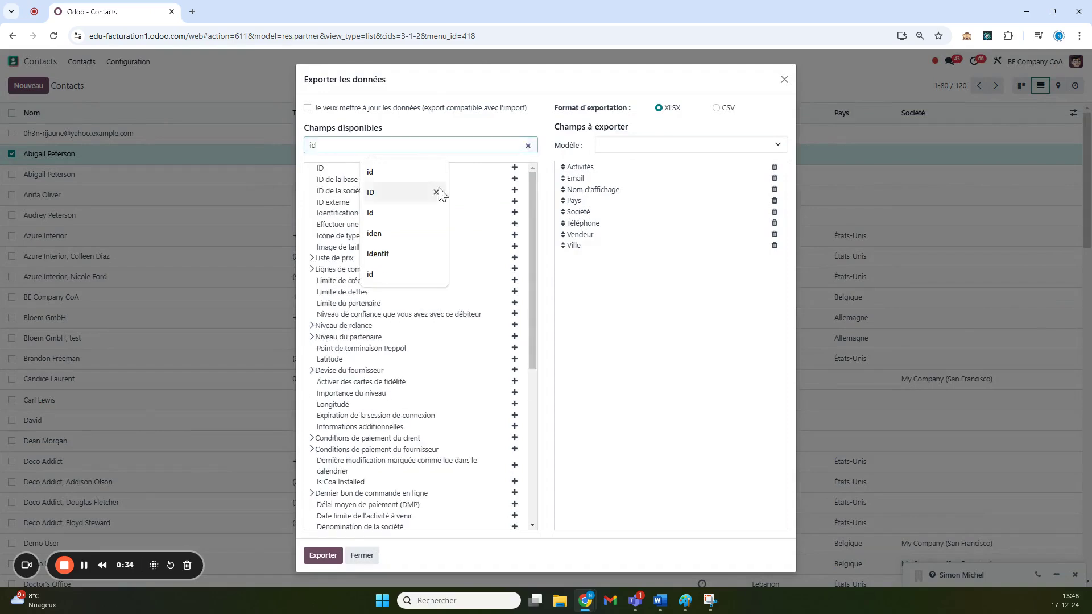
pyautogui.click(444, 93)
pyautogui.click(515, 201)
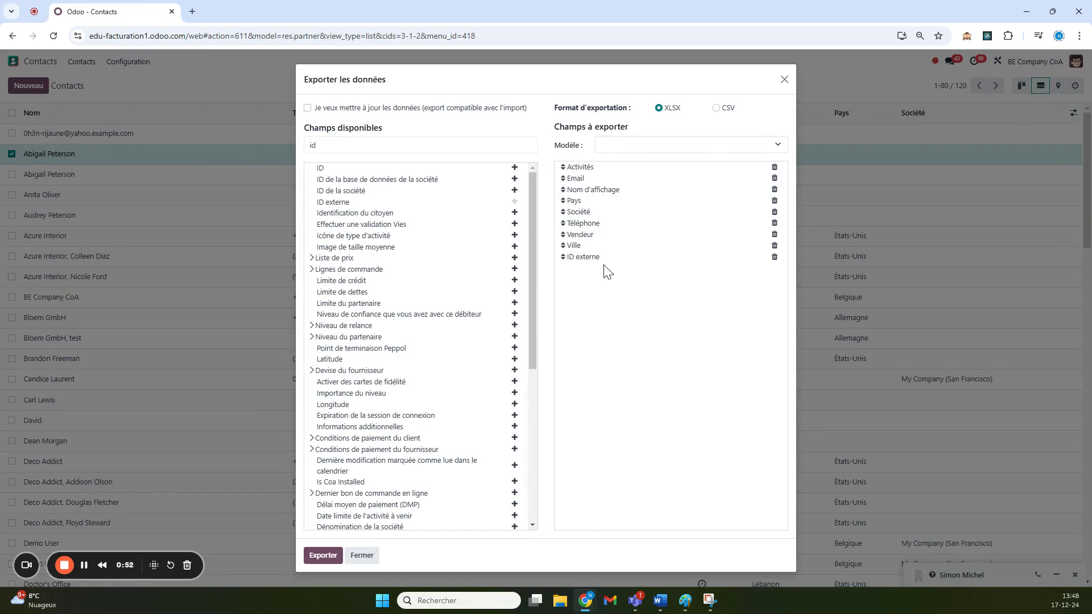
pyautogui.click(323, 555)
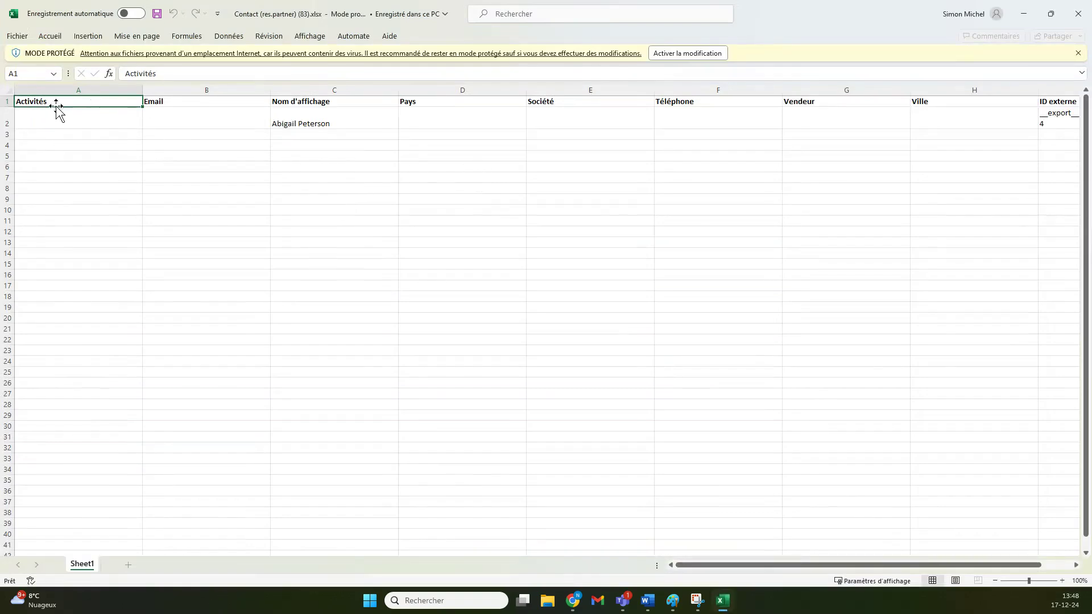
# - Check the ID externe __export__.res_partner_92_3fa23884 in cell I2, then close Excel
pyautogui.click(313, 123)
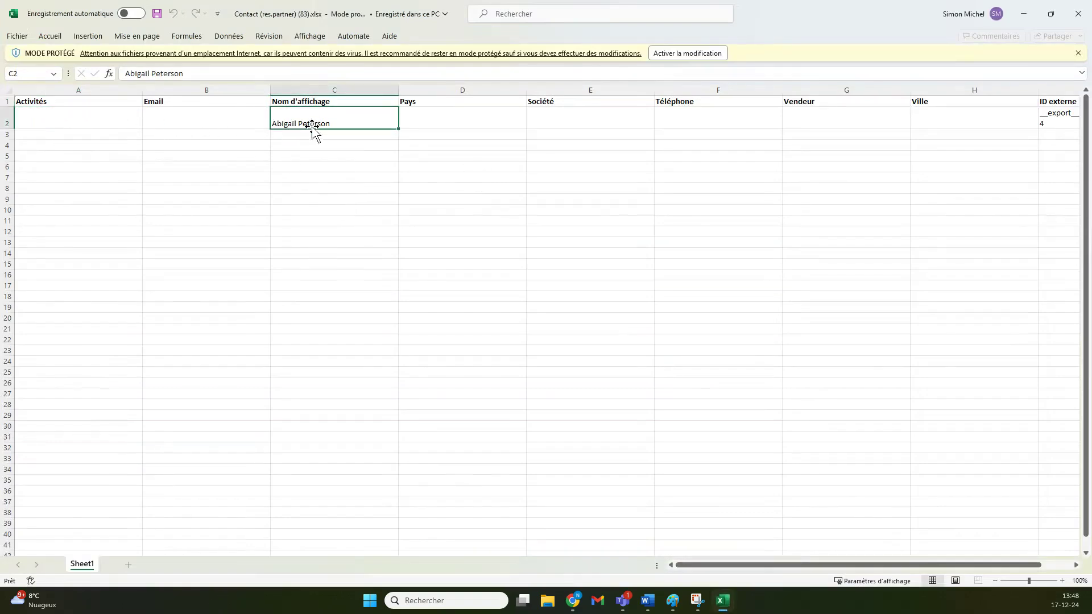
pyautogui.press('Right')
pyautogui.press('Right')
pyautogui.press('Right')
pyautogui.press('Right')
pyautogui.press('Right')
pyautogui.press('Right')
pyautogui.press('Right')
pyautogui.press('Right')
pyautogui.press('Right')
pyautogui.press('Right')
pyautogui.press('Left')
pyautogui.press('Left')
pyautogui.press('Left')
pyautogui.press('Left')
pyautogui.press('Left')
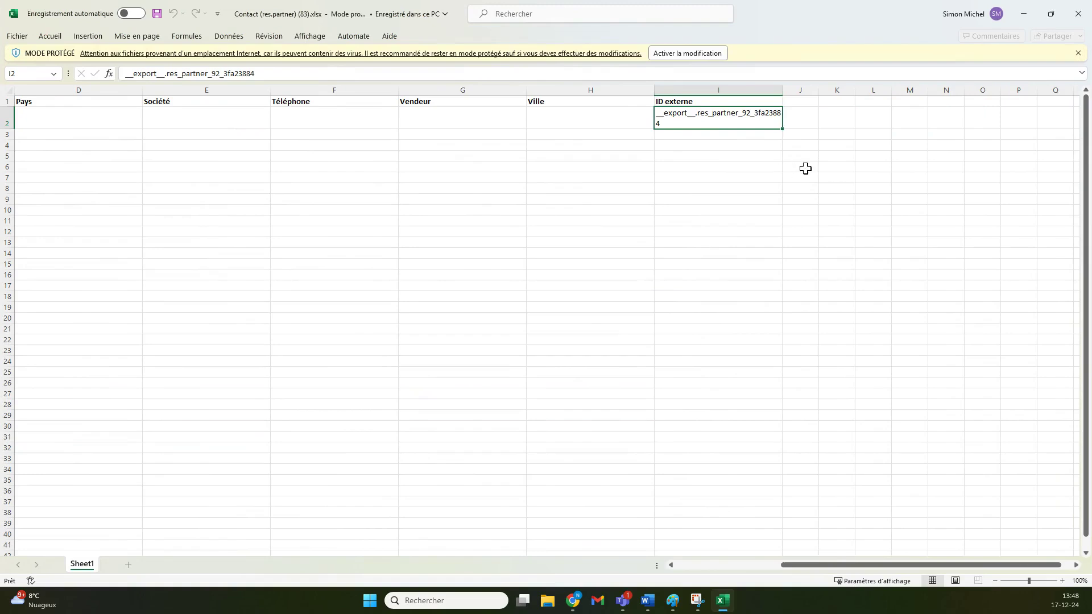
pyautogui.click(1080, 14)
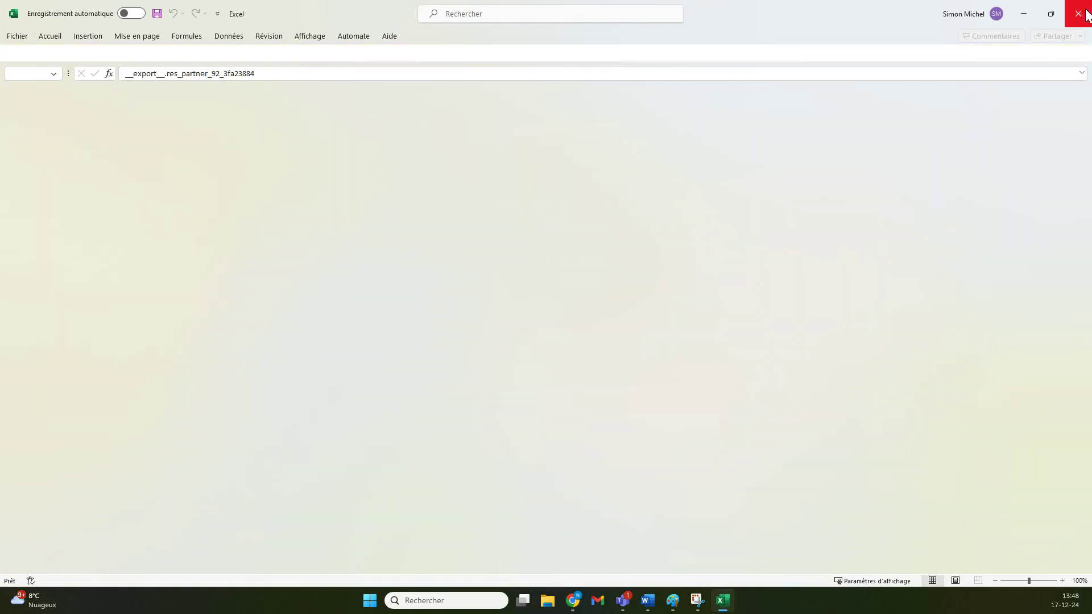
# - Select all contacts and add ID externe in a new export dialog
pyautogui.click(783, 83)
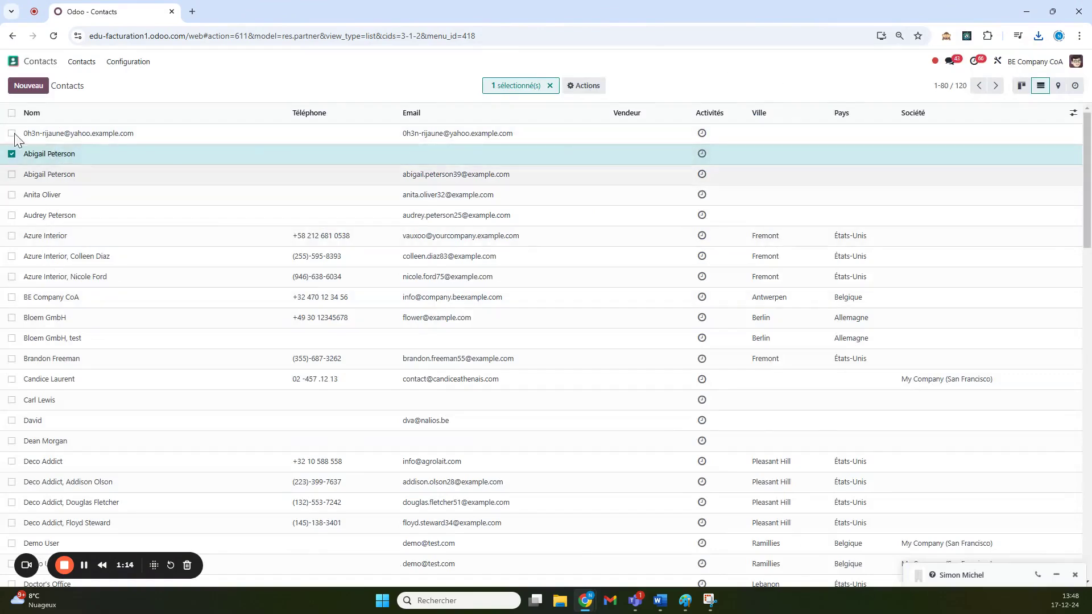
pyautogui.click(11, 112)
pyautogui.click(630, 86)
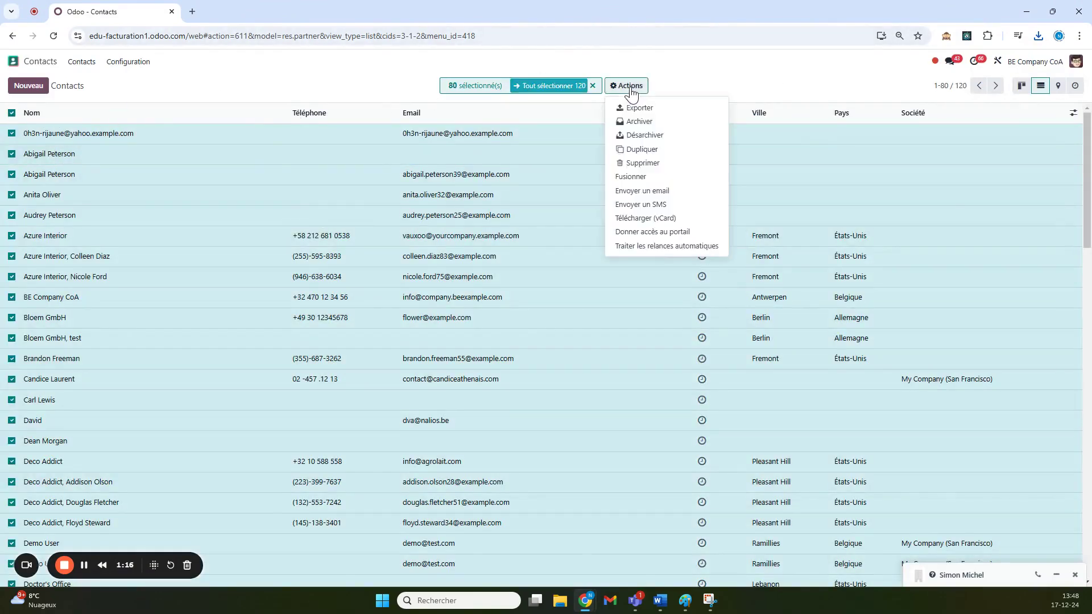
pyautogui.click(645, 111)
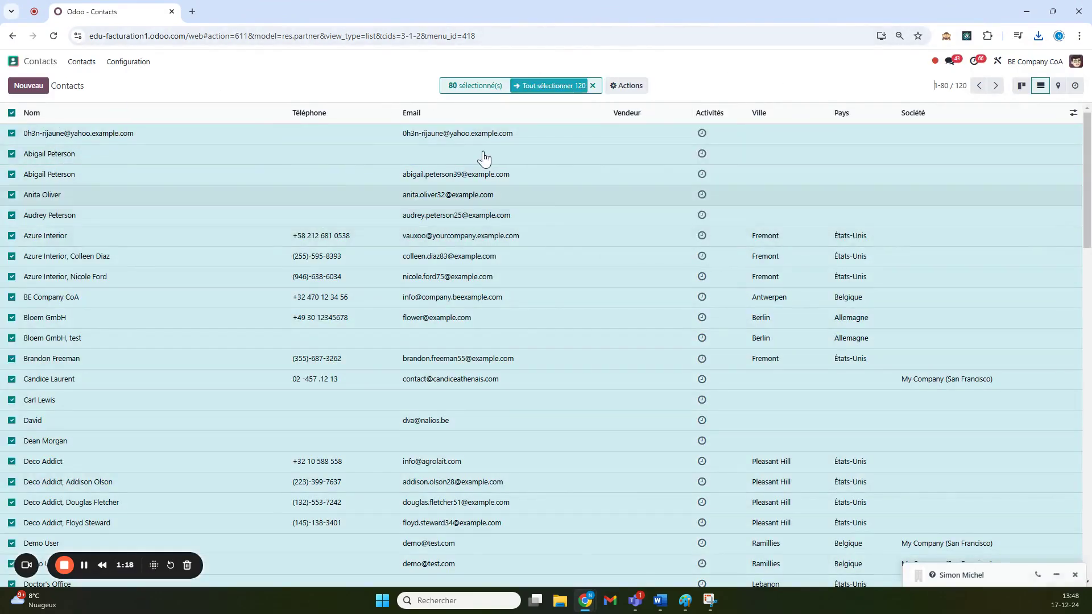
pyautogui.click(415, 149)
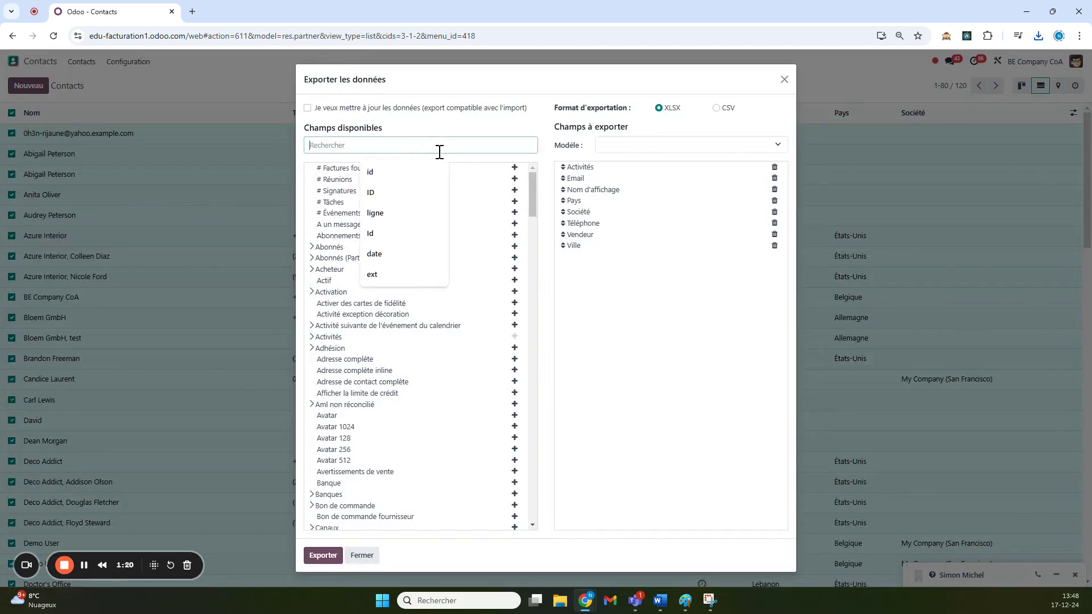
pyautogui.write('ID')
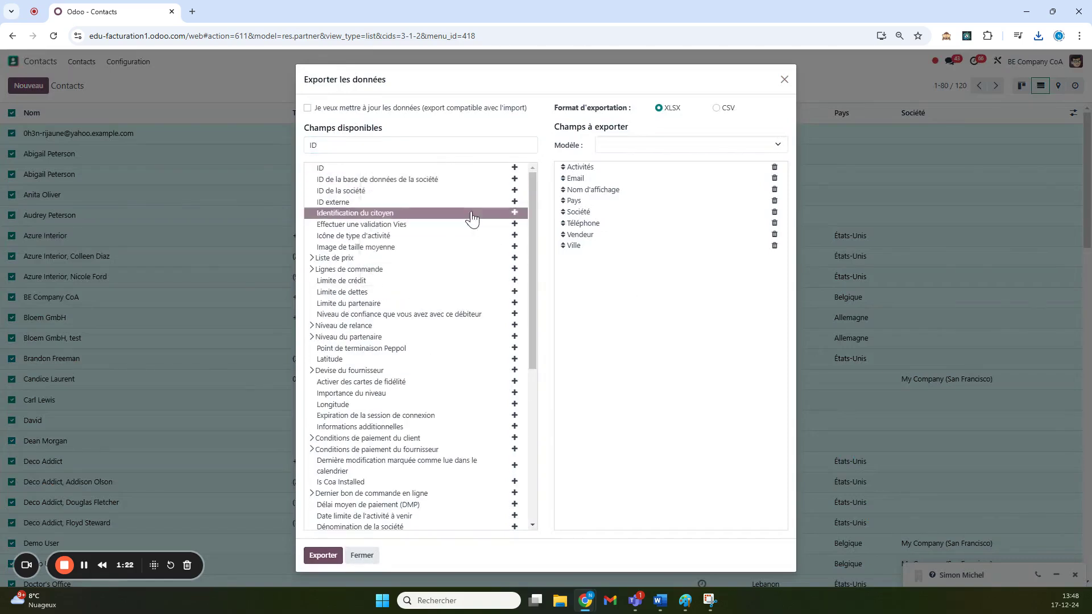
pyautogui.click(515, 202)
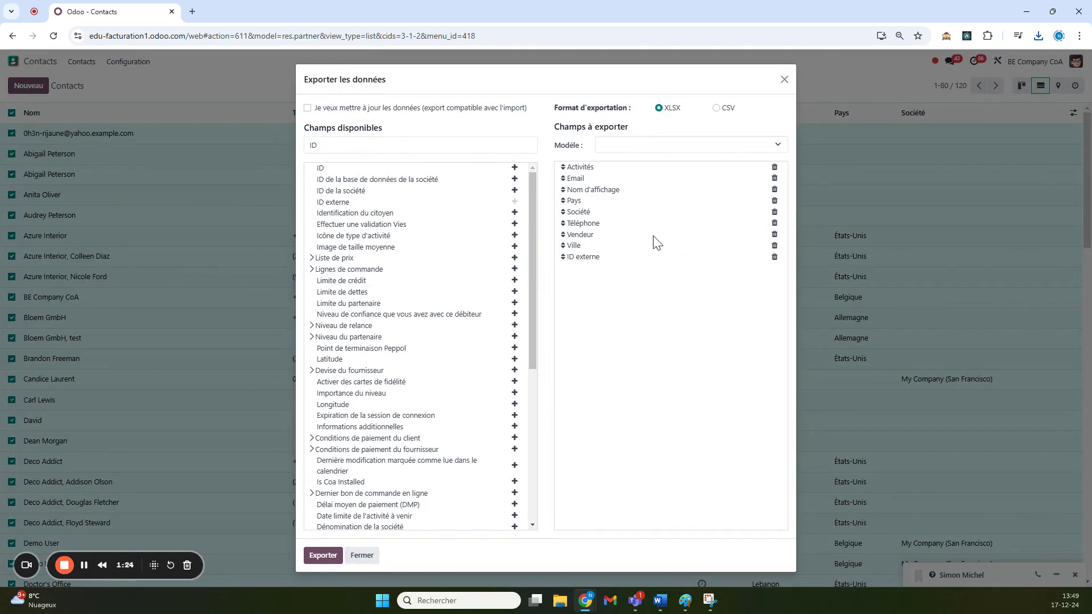
# - Close the export dialog without exporting and deselect all contacts
pyautogui.click(785, 80)
pyautogui.click(11, 113)
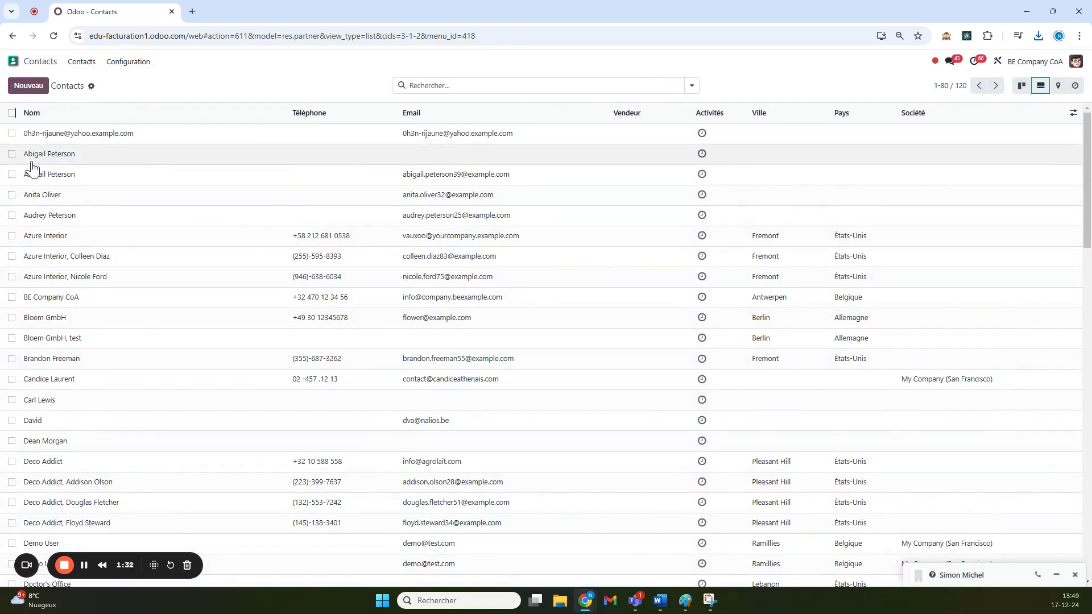
pyautogui.click(1038, 36)
# - Open the downloaded workbook, enable editing, and replace the I2 ID externe with TEST_12345
pyautogui.click(941, 86)
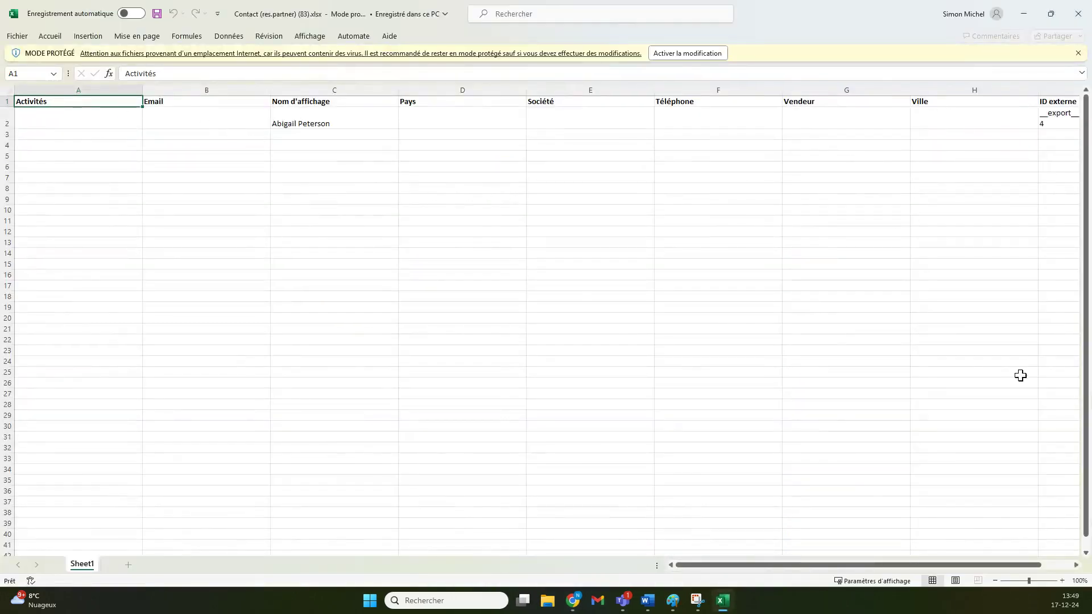
pyautogui.hscroll(3, 898, 560)
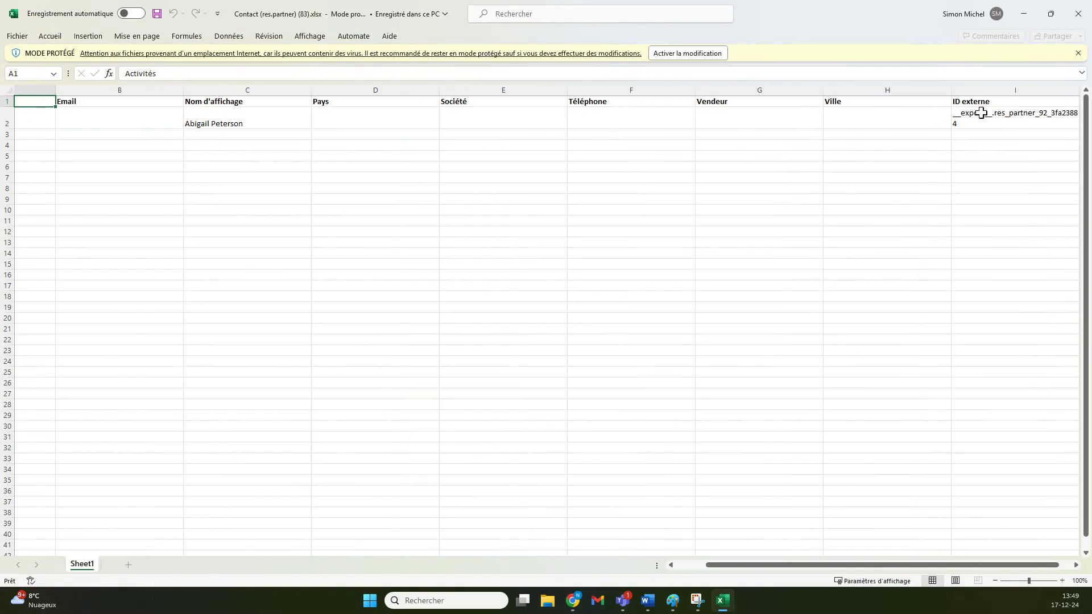
pyautogui.click(675, 53)
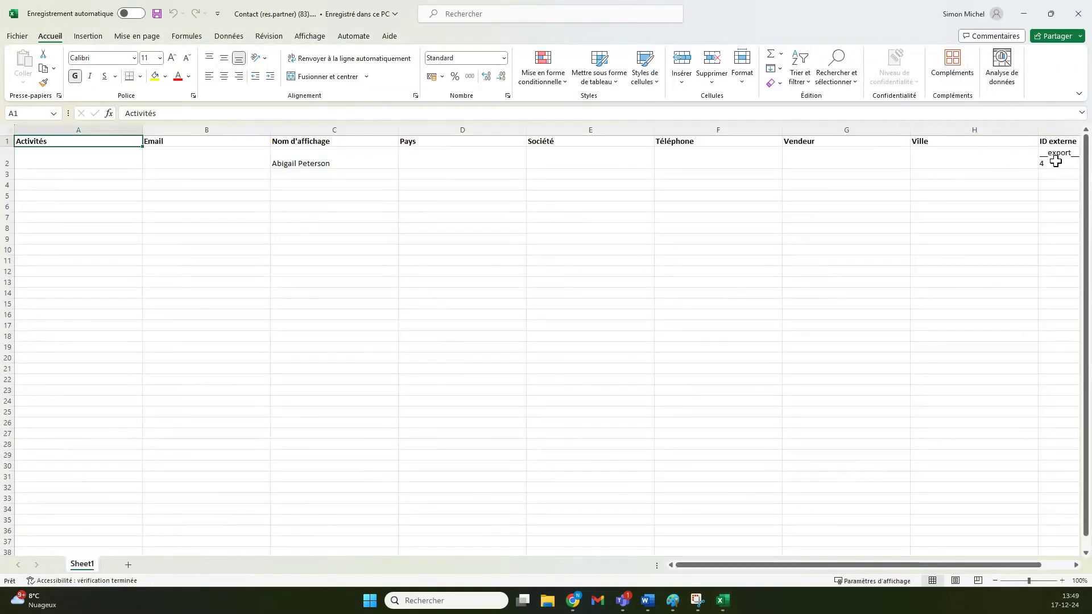
pyautogui.doubleClick(1052, 159)
pyautogui.moveTo(970, 161); pyautogui.dragTo(794, 157)
pyautogui.press('BackSpace')
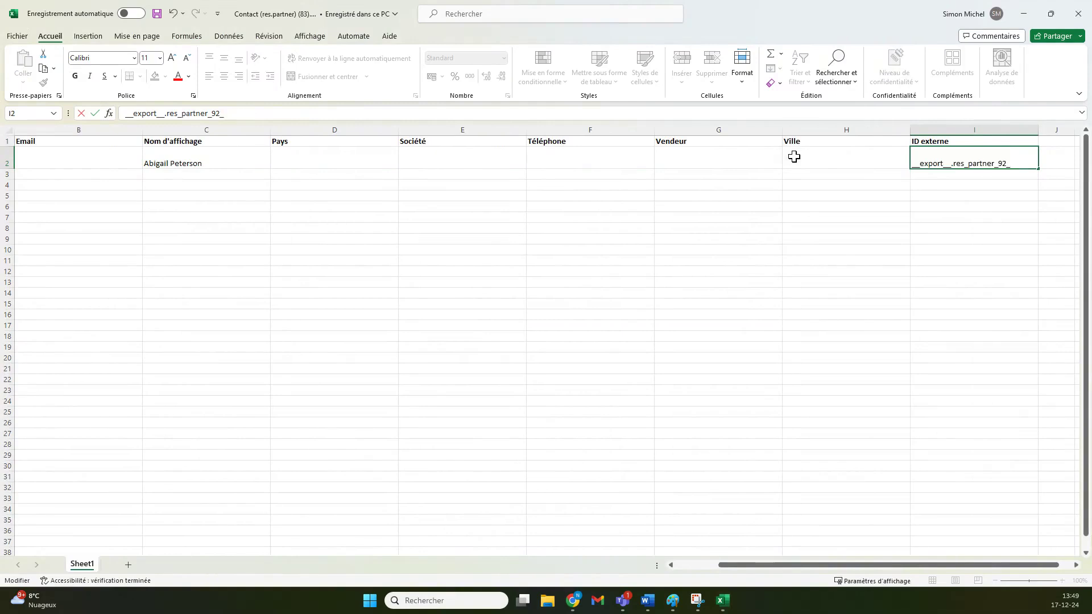
pyautogui.press('BackSpace')
pyautogui.press('BackSpace')
pyautogui.press('BackSpace')
pyautogui.press('BackSpace')
pyautogui.press('BackSpace')
pyautogui.press('BackSpace')
pyautogui.press('BackSpace')
pyautogui.press('BackSpace')
pyautogui.press('BackSpace')
pyautogui.press('BackSpace')
pyautogui.press('BackSpace')
pyautogui.press('BackSpace')
pyautogui.press('BackSpace')
pyautogui.press('BackSpace')
pyautogui.press('BackSpace')
pyautogui.press('BackSpace')
pyautogui.press('BackSpace')
pyautogui.press('BackSpace')
pyautogui.press('BackSpace')
pyautogui.press('BackSpace')
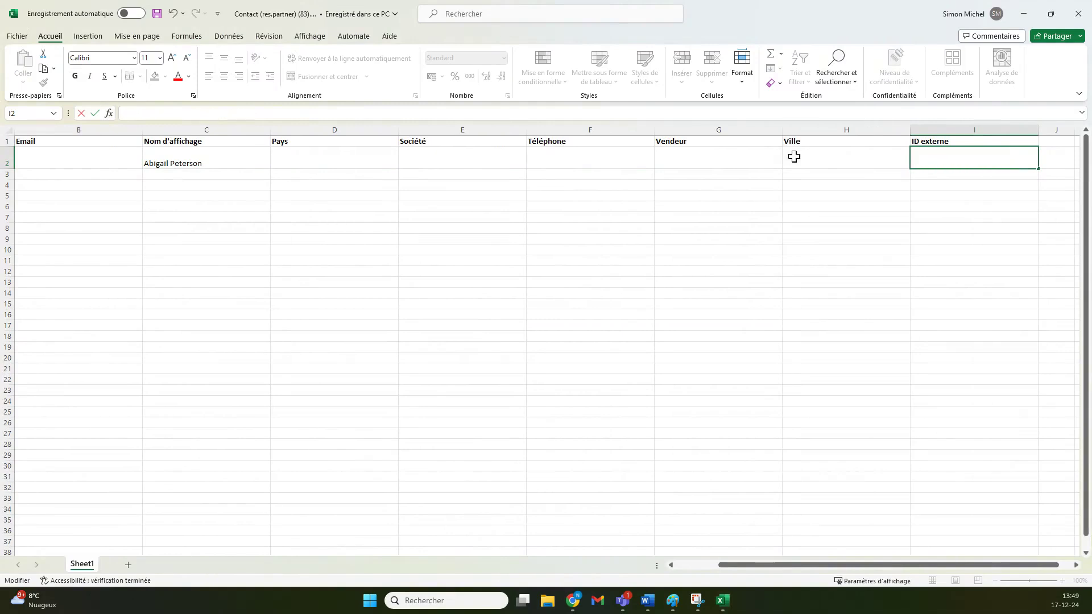
pyautogui.write('TEST_12345')
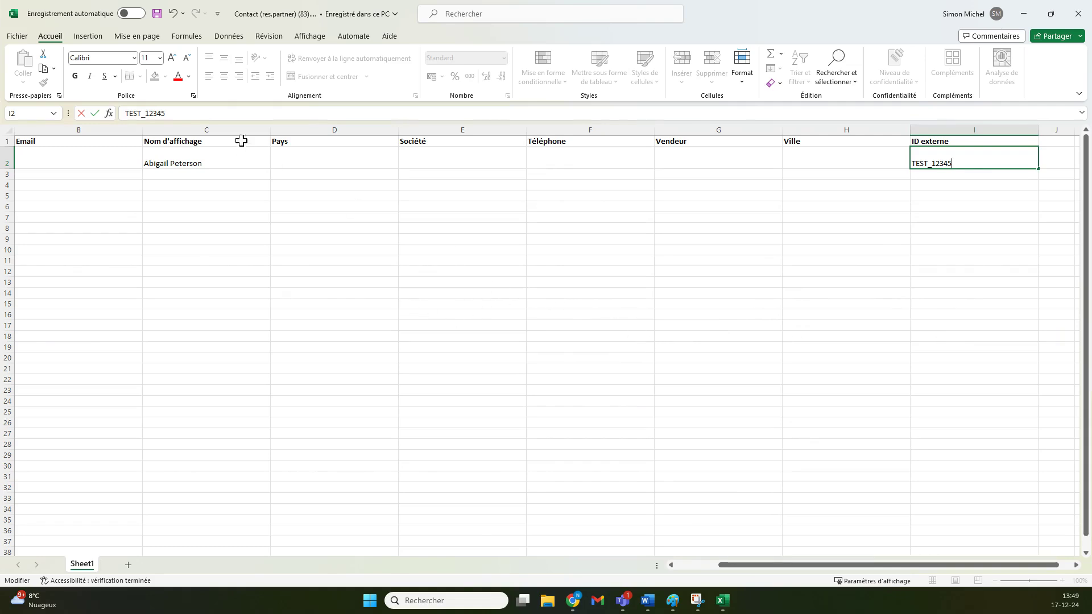
pyautogui.moveTo(736, 566); pyautogui.dragTo(689, 566)
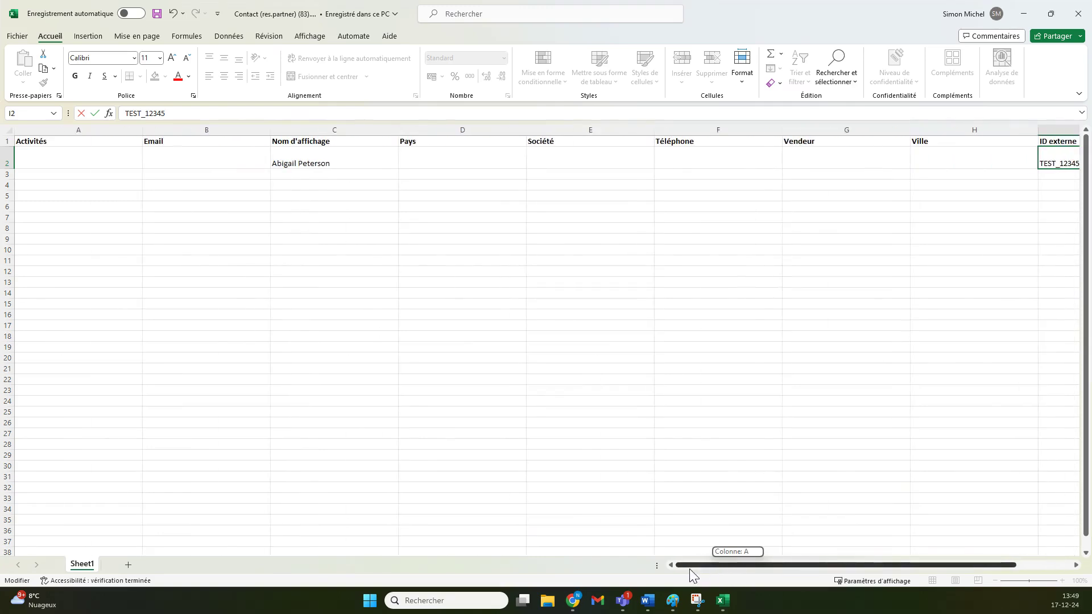
pyautogui.click(336, 158)
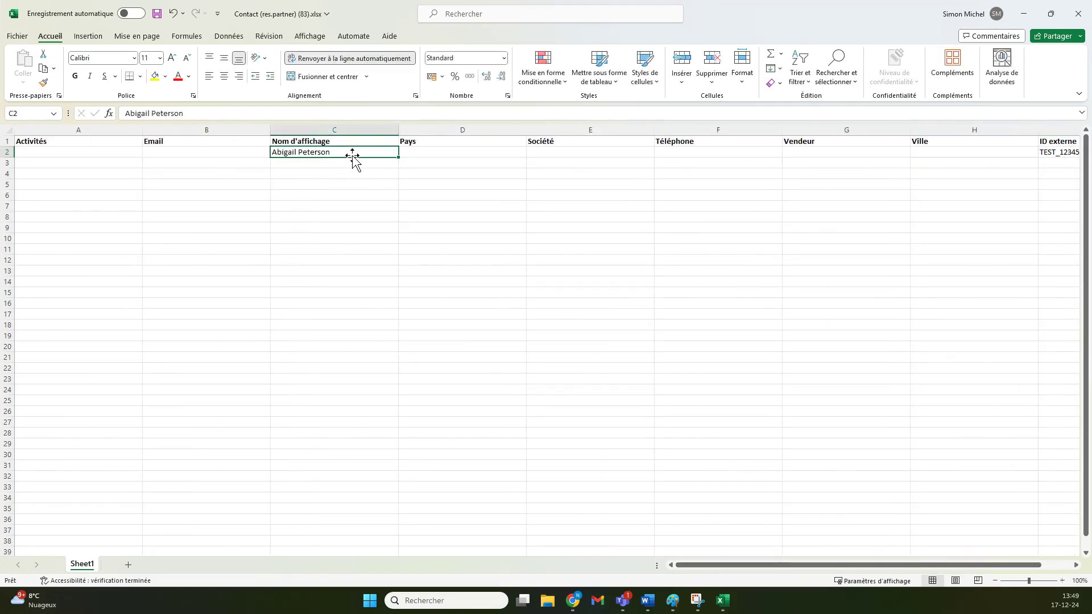
pyautogui.moveTo(353, 154); pyautogui.dragTo(26, 150)
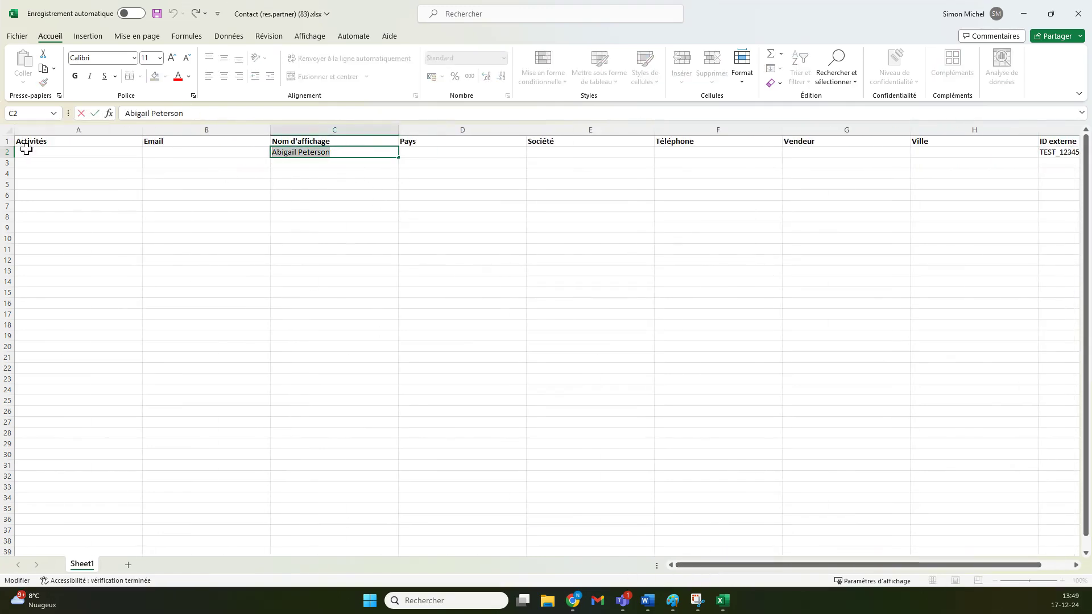
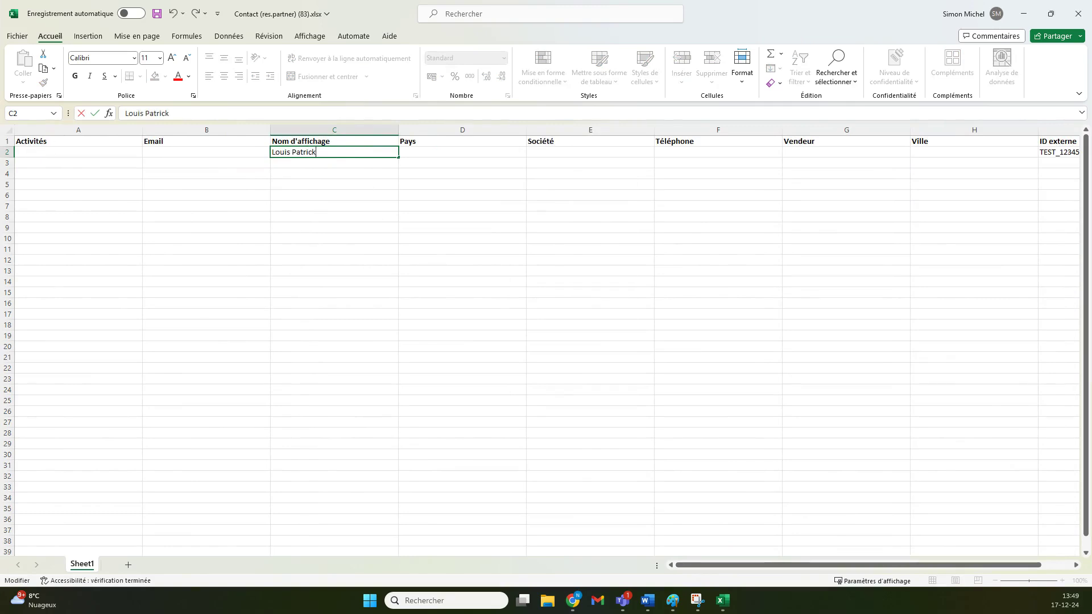
pyautogui.hscroll(2, 785, 565)
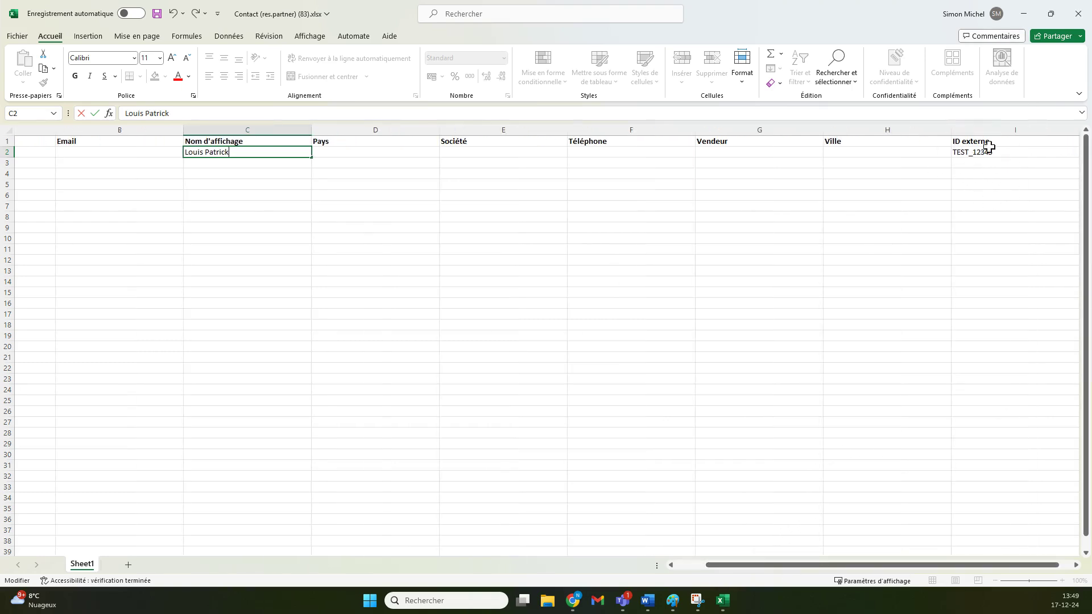
pyautogui.click(157, 14)
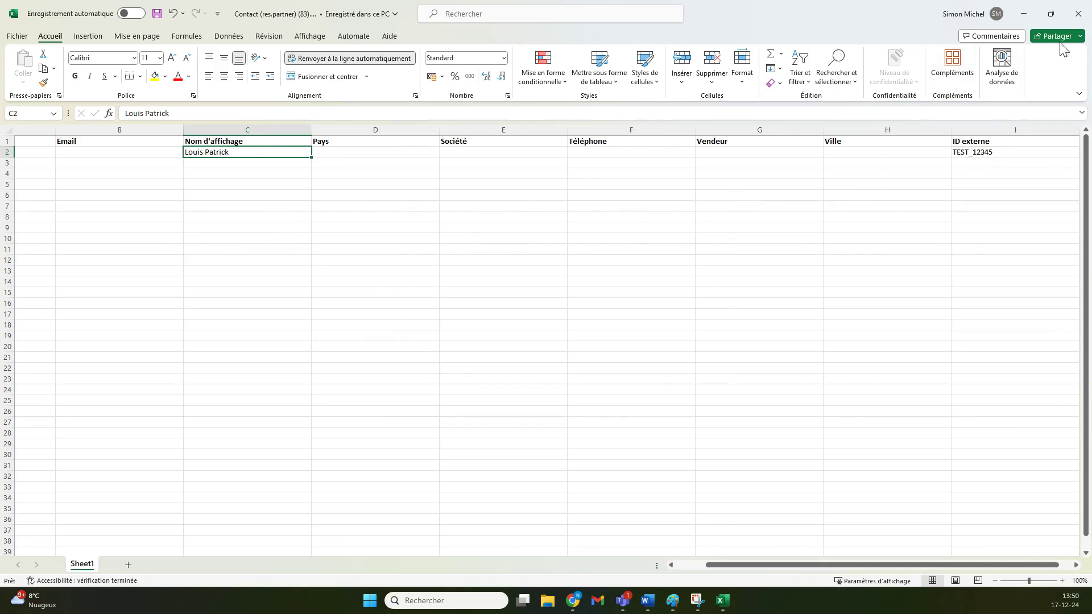
# - Close Excel and load Contact (res.partner) (83).xlsx from Downloads into a contacts import
pyautogui.click(1074, 17)
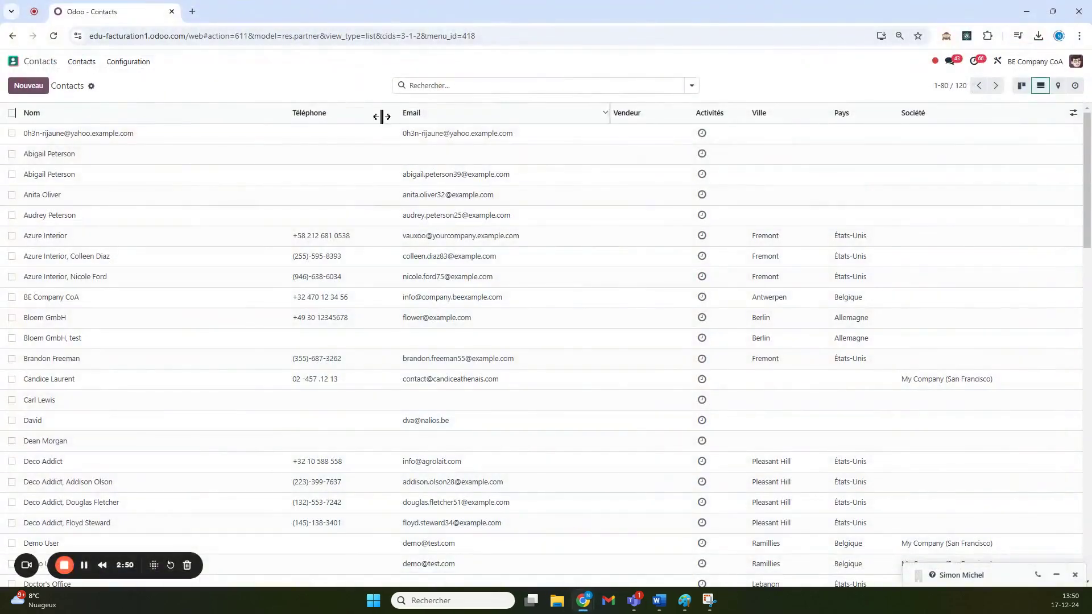
pyautogui.click(91, 86)
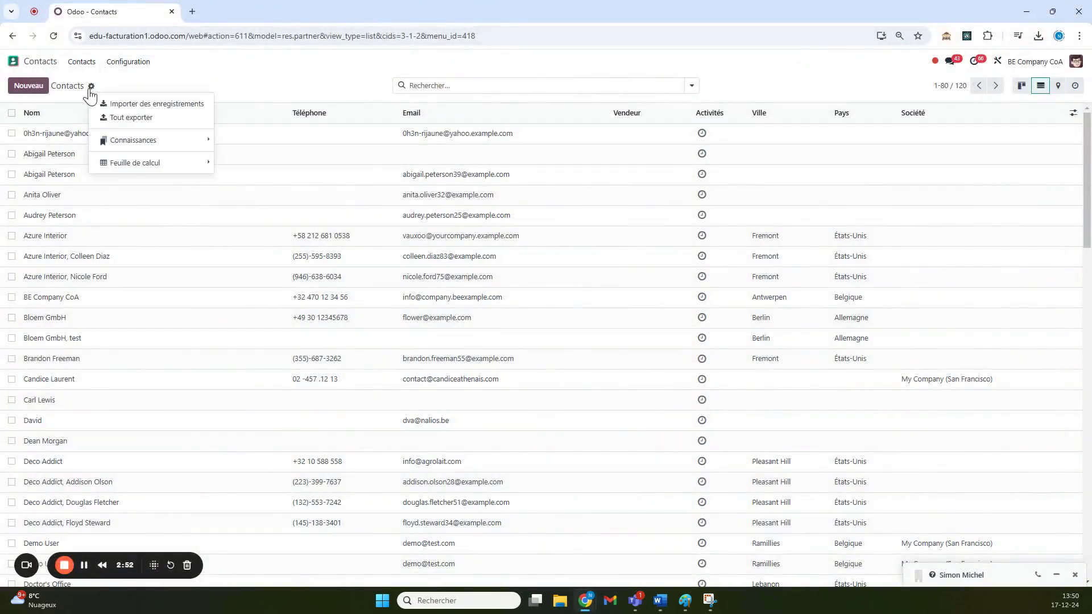
pyautogui.click(137, 116)
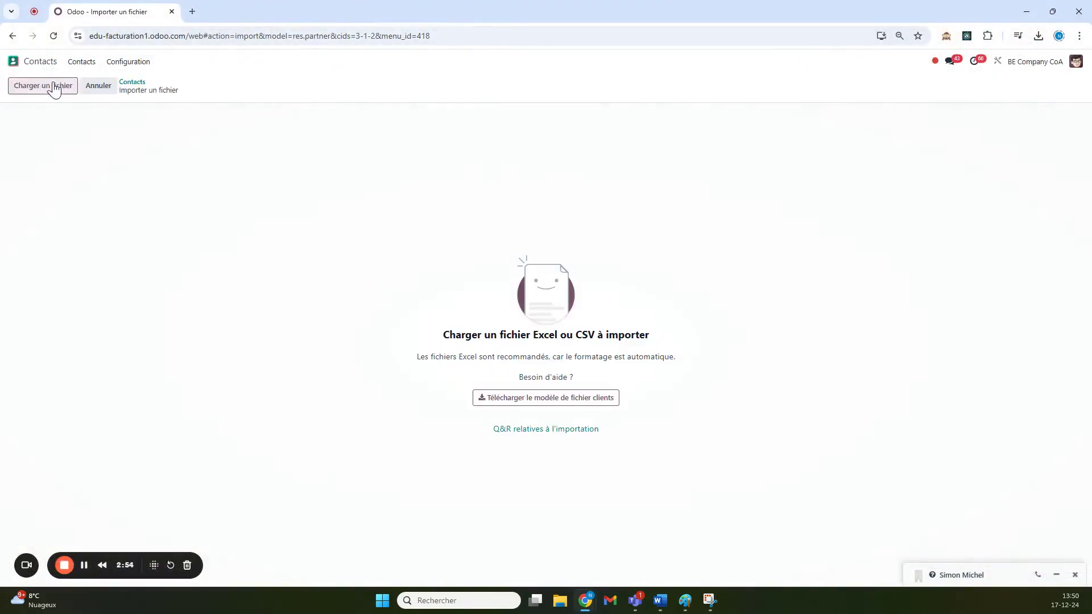
pyautogui.click(53, 86)
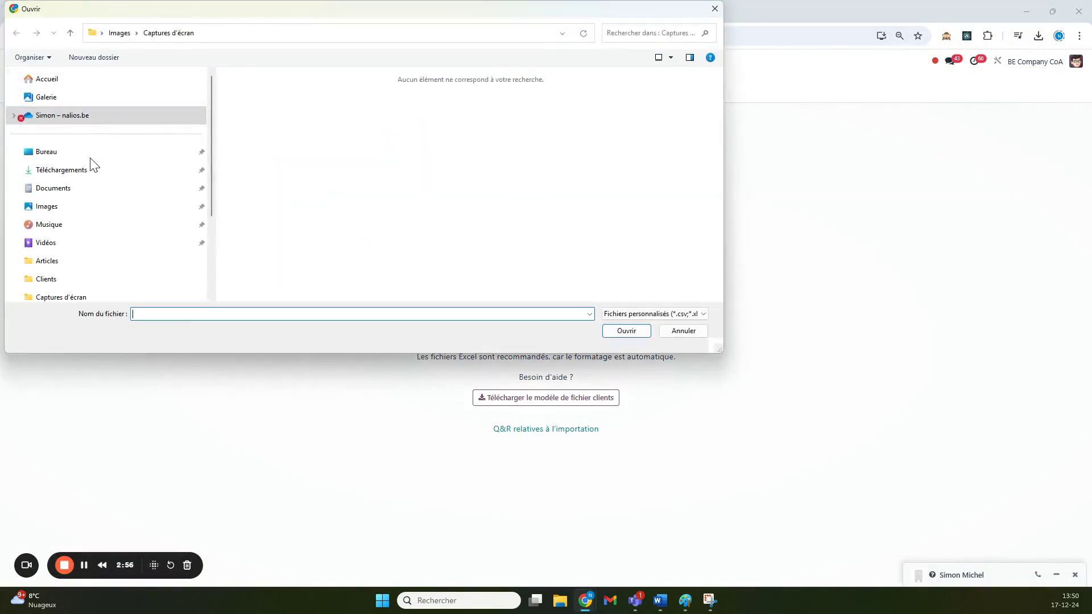
pyautogui.click(67, 171)
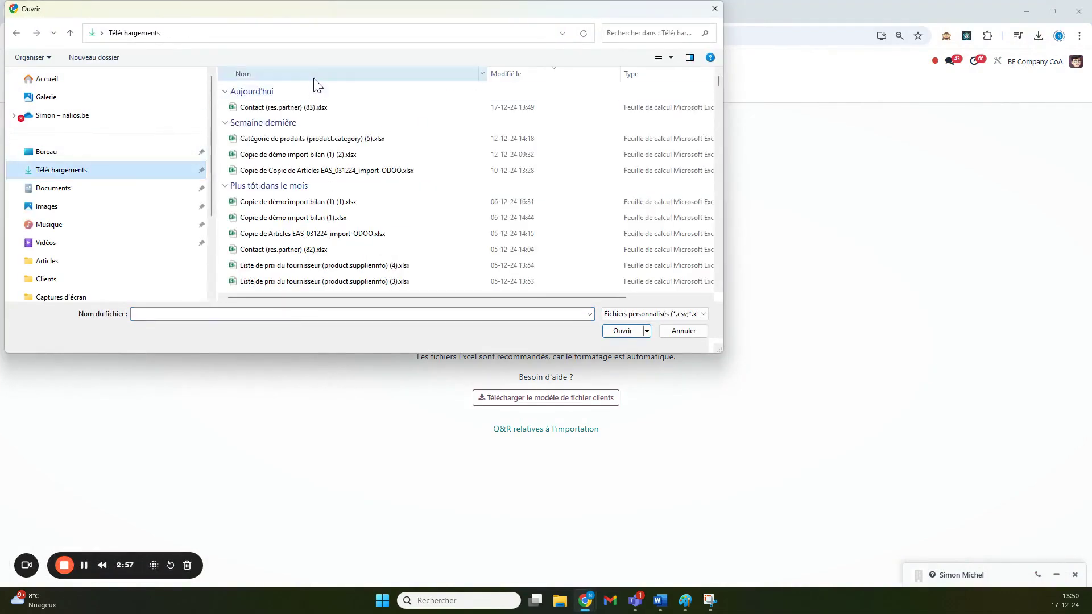
pyautogui.doubleClick(307, 109)
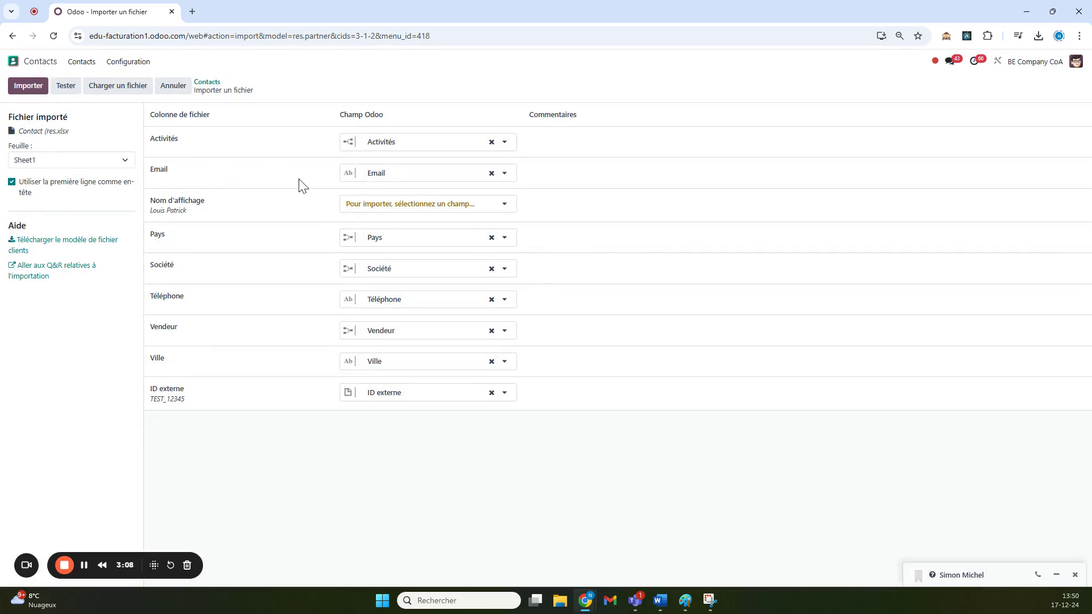
# - Unmap the Email and Activités columns and map Nom d'affichage to the Name field
pyautogui.click(492, 174)
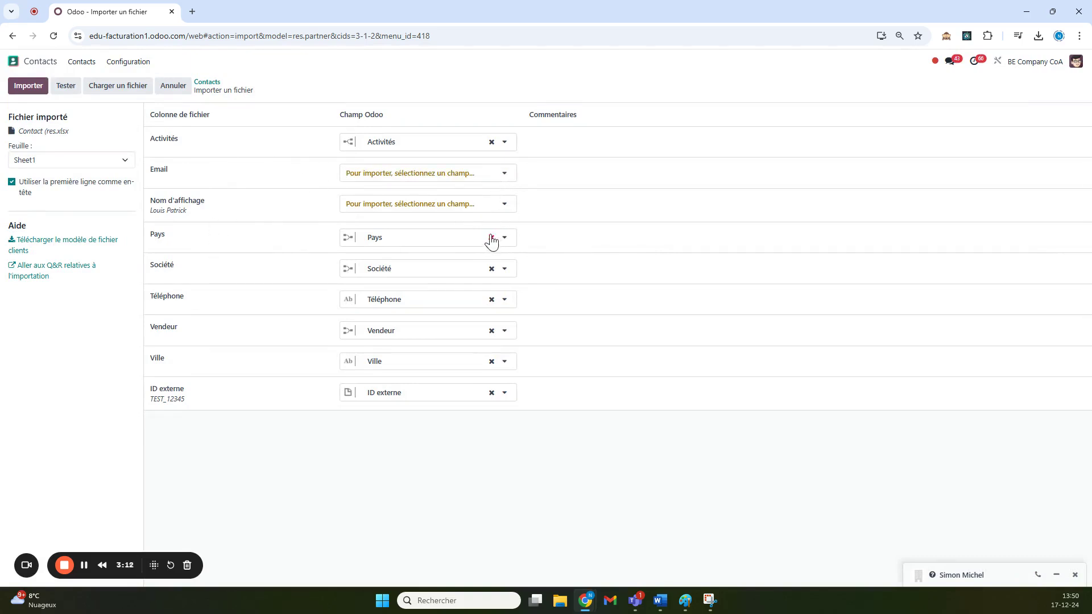
pyautogui.click(492, 142)
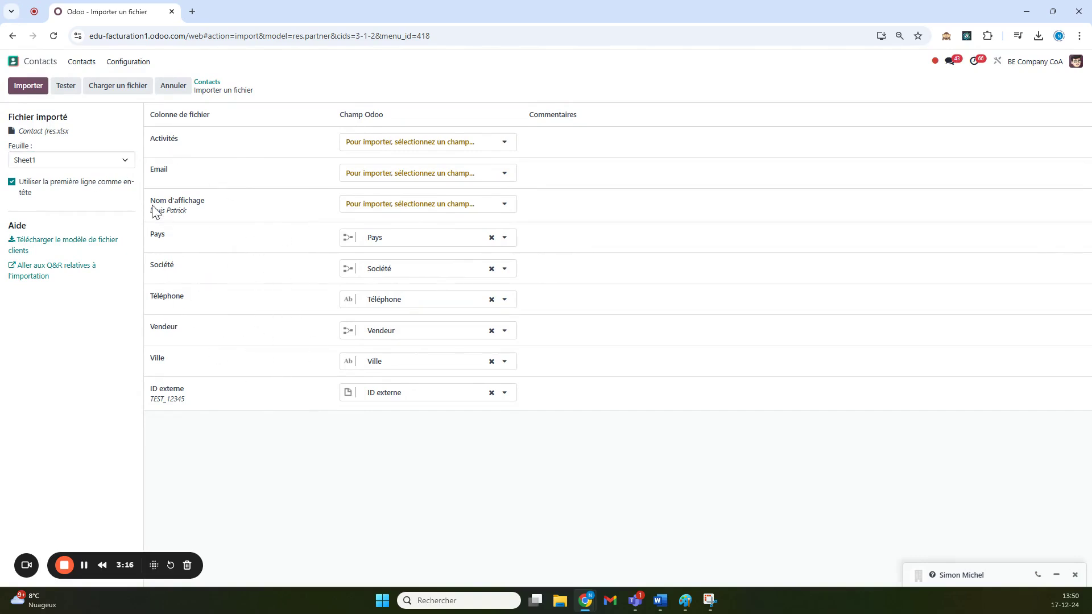
pyautogui.click(487, 208)
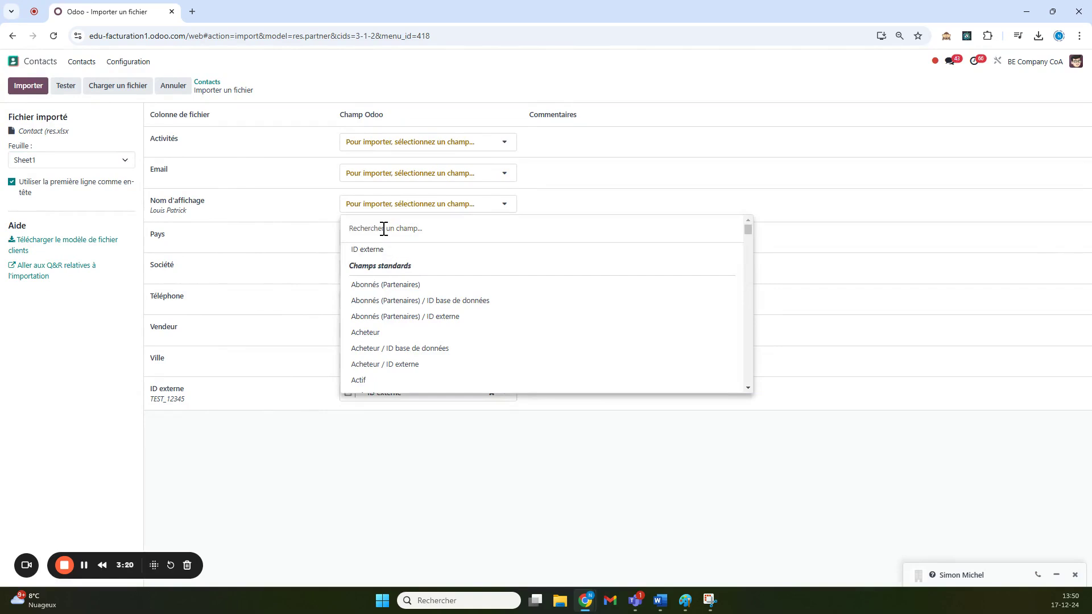
pyautogui.write('nom')
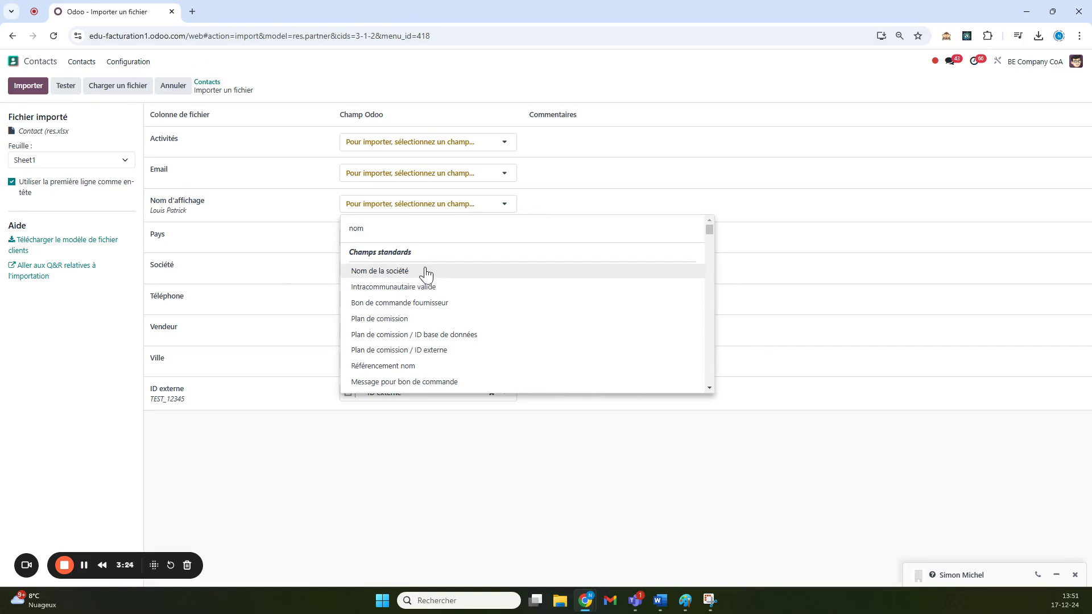
pyautogui.scroll(-1, 442, 276)
pyautogui.scroll(1, 448, 274)
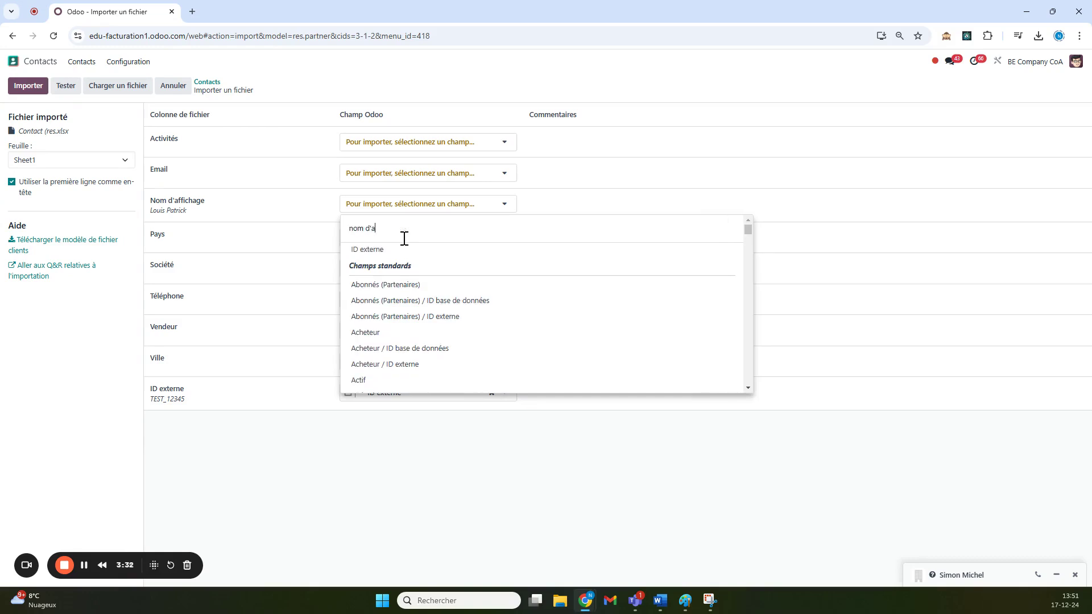
pyautogui.write('f')
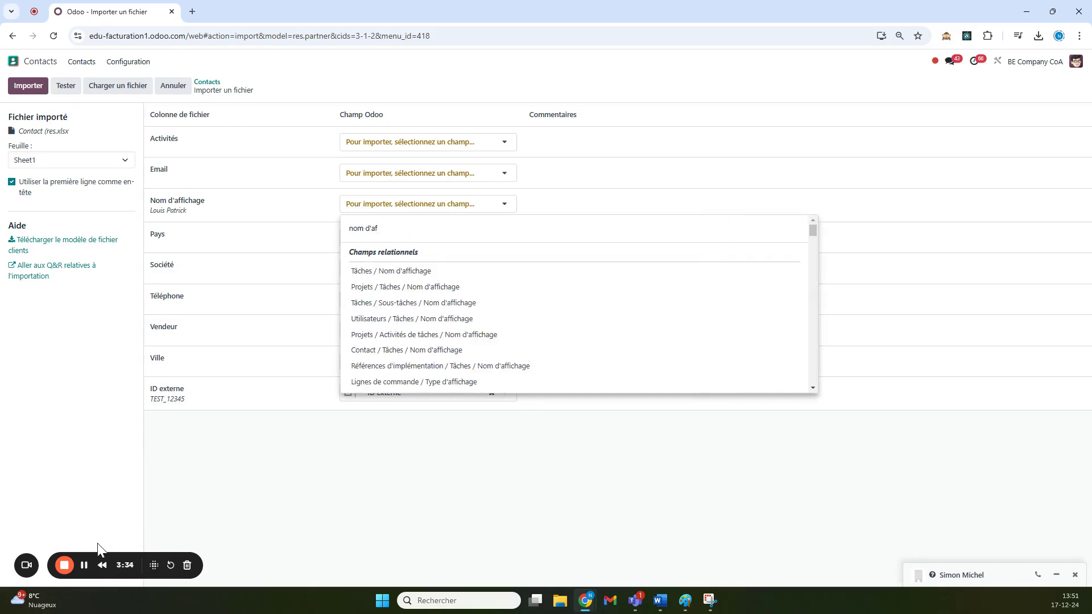
pyautogui.click(84, 566)
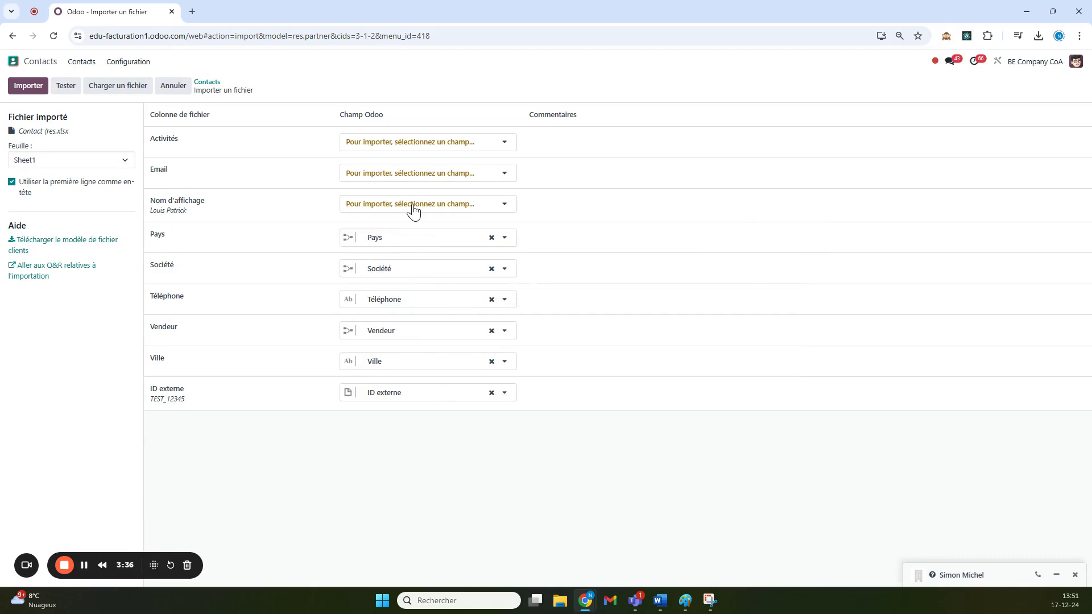
pyautogui.click(415, 206)
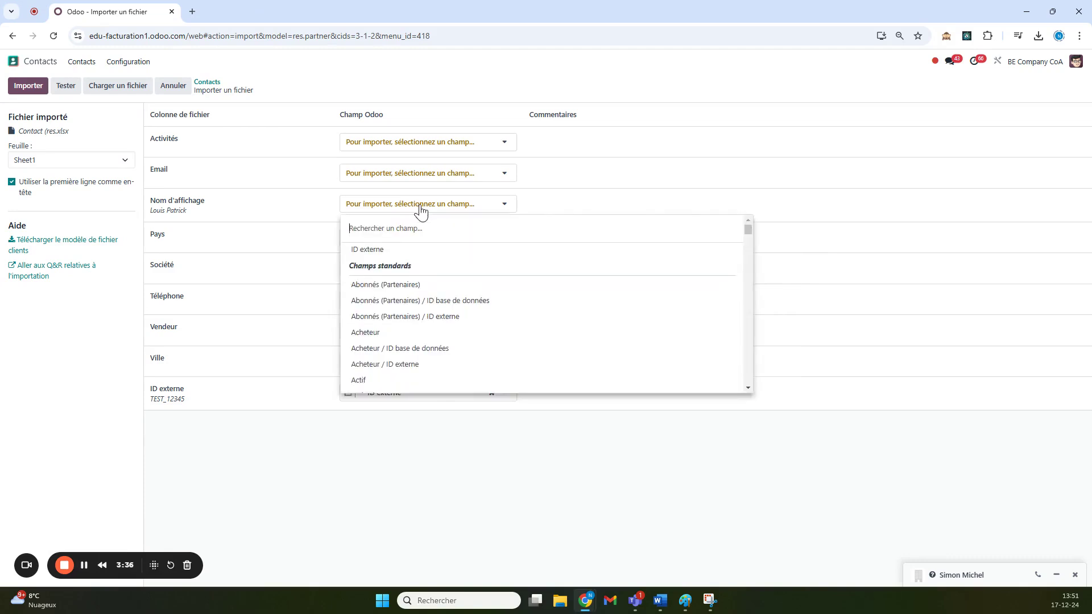
pyautogui.write('name')
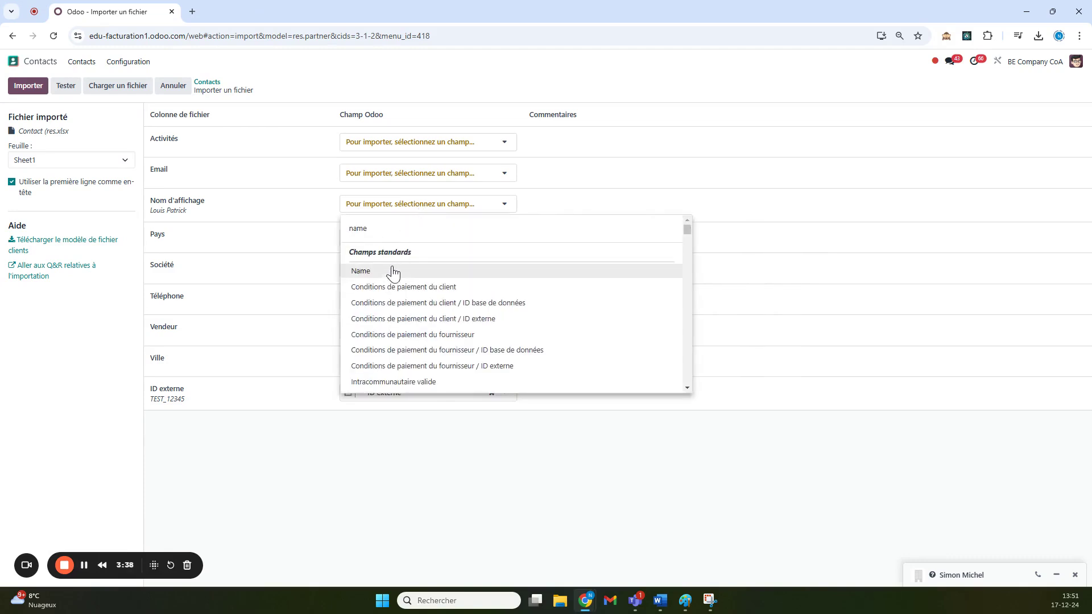
pyautogui.click(393, 276)
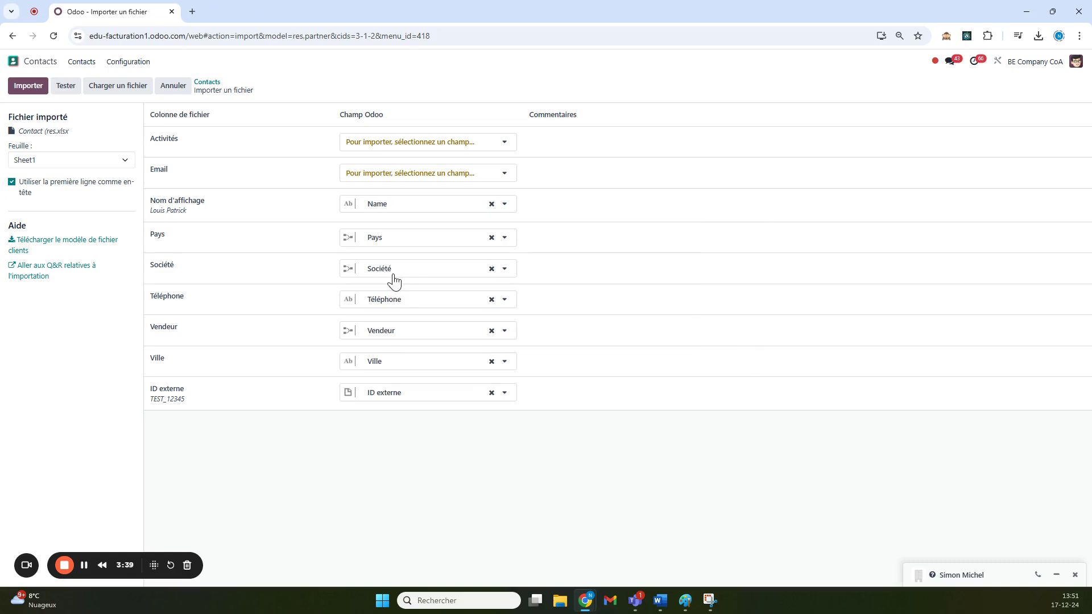
# - Unmap the Société, Téléphone, Vendeur and Ville columns, then test the import
pyautogui.click(492, 270)
pyautogui.click(491, 299)
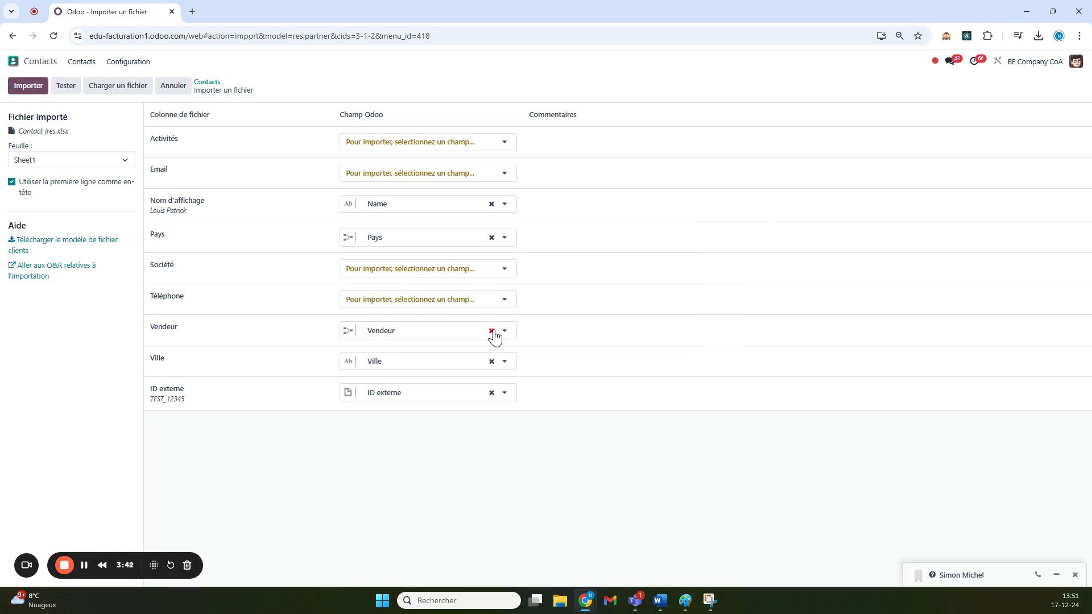
pyautogui.click(492, 331)
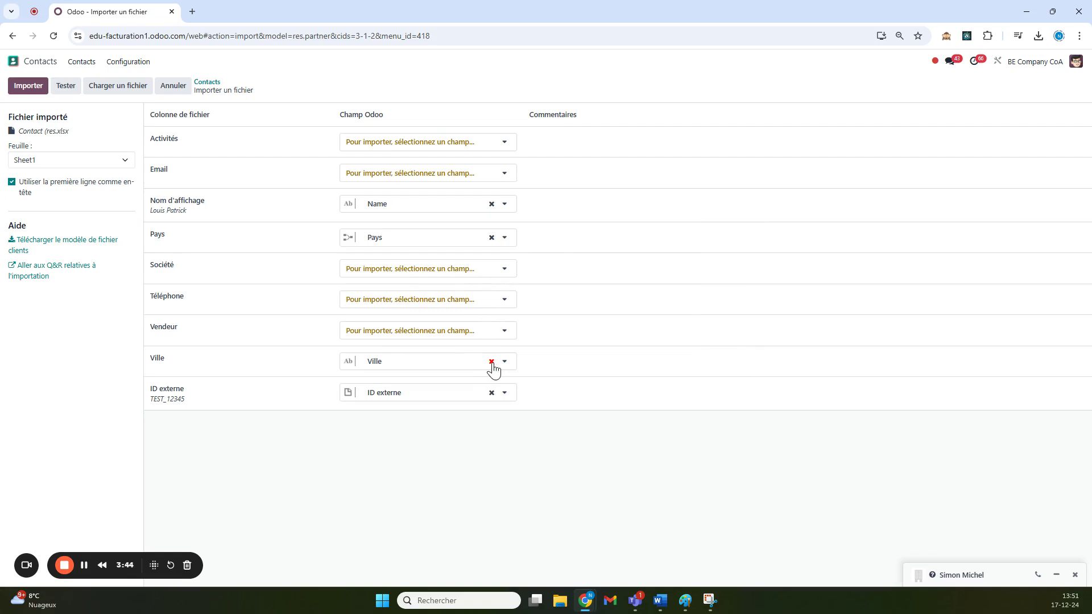
pyautogui.click(491, 362)
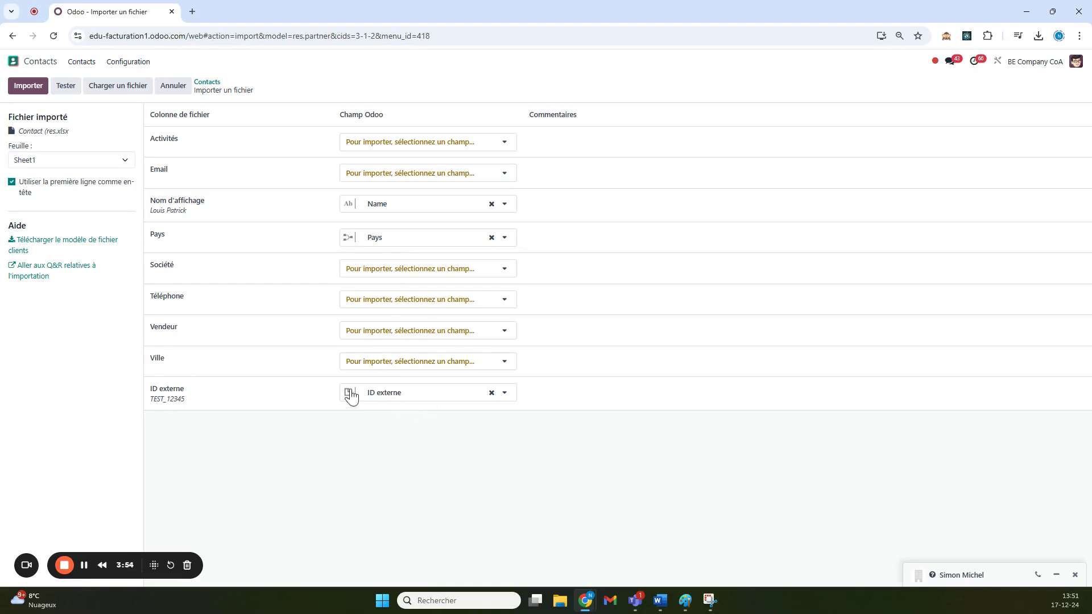
pyautogui.click(62, 85)
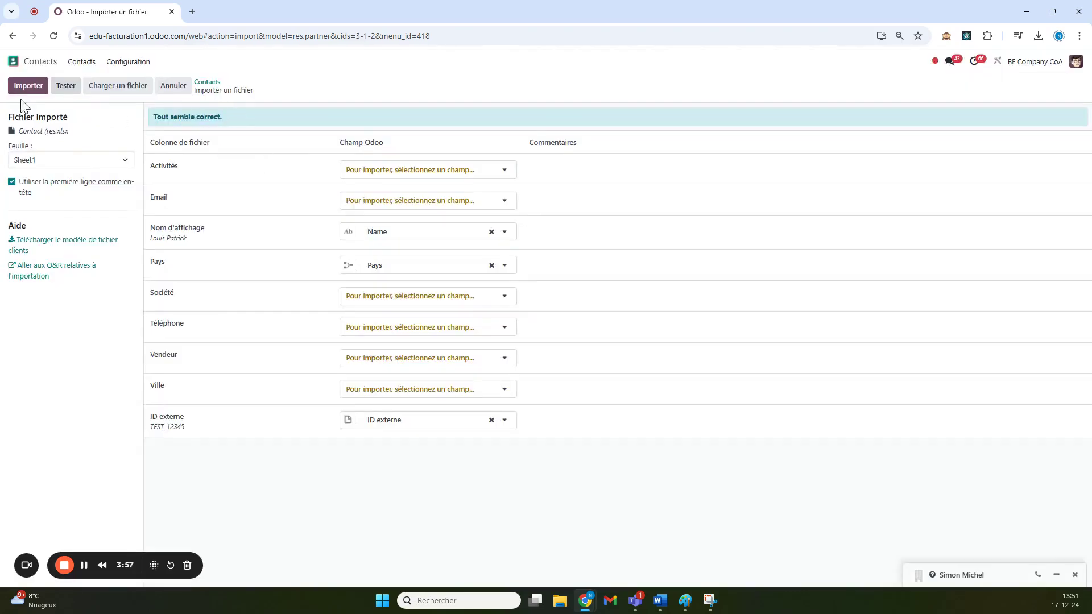
pyautogui.click(27, 86)
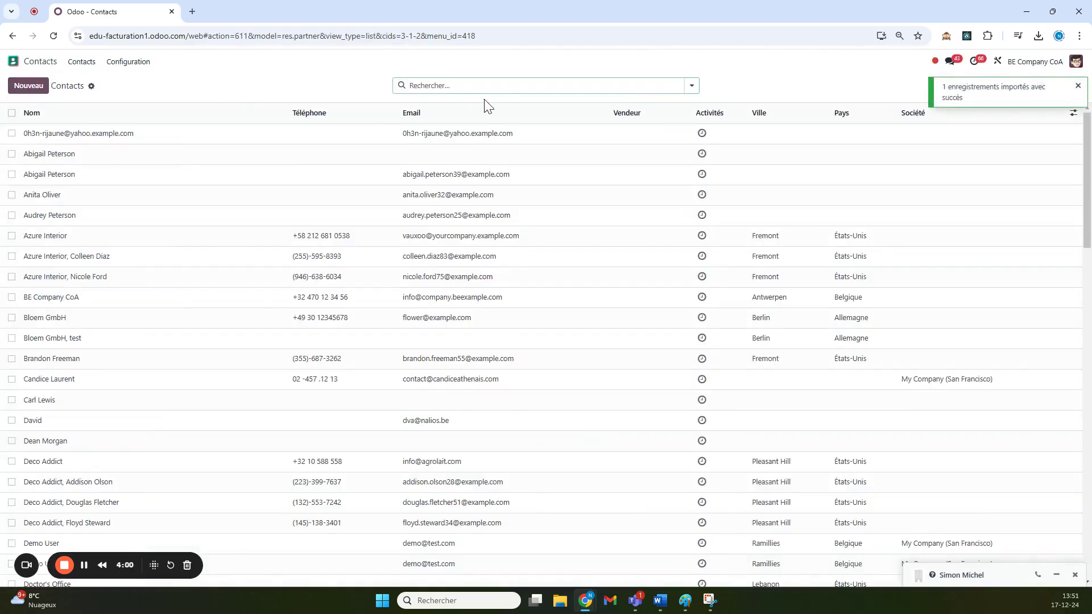
pyautogui.write('Louis')
pyautogui.press('Return')
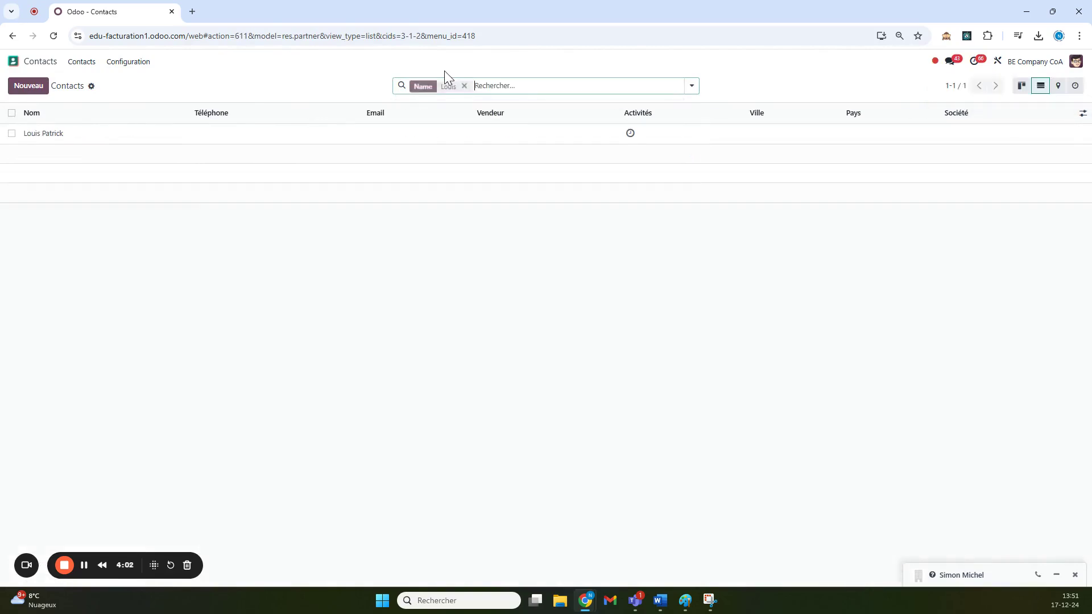
pyautogui.click(109, 134)
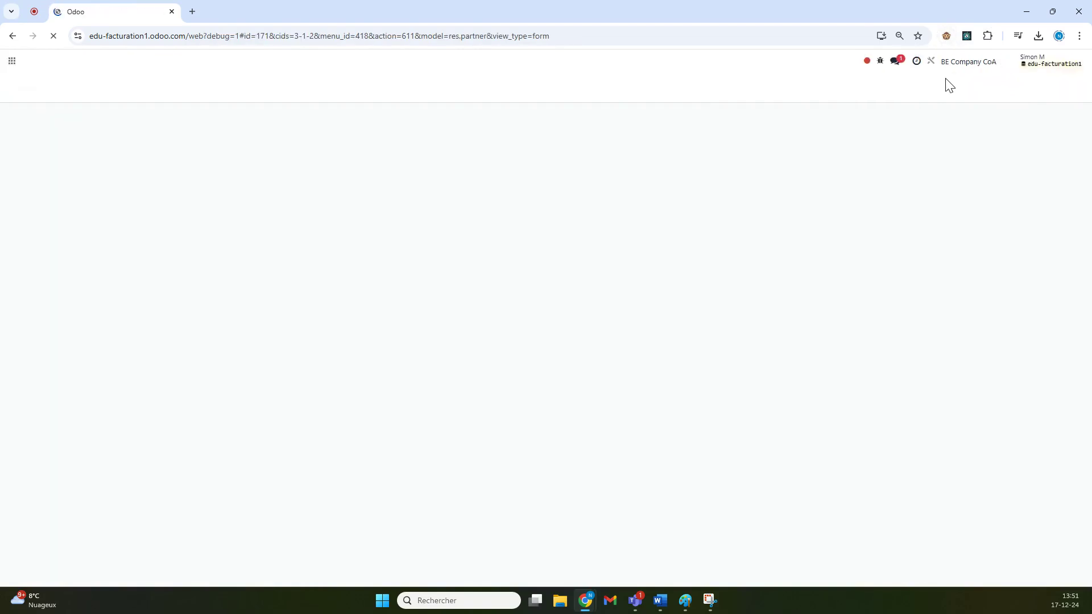
pyautogui.click(867, 61)
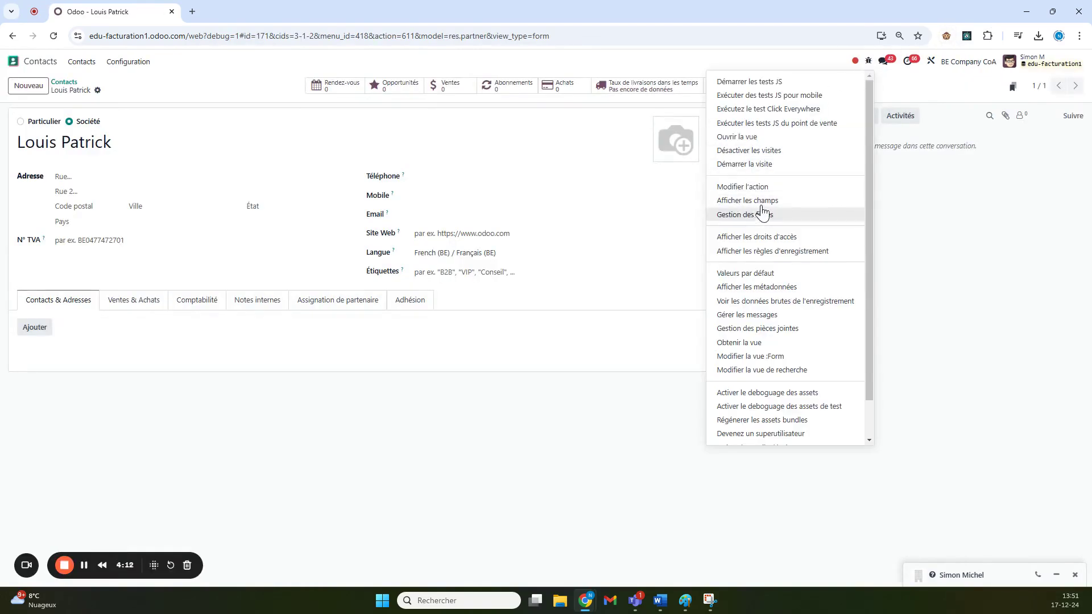
pyautogui.click(757, 288)
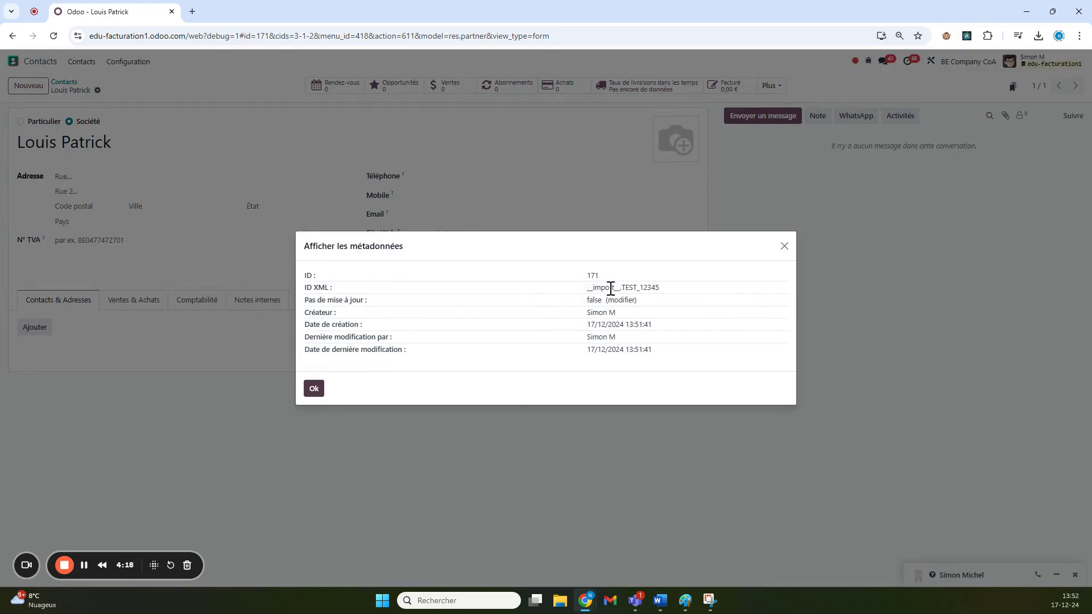
pyautogui.moveTo(620, 285); pyautogui.dragTo(669, 292)
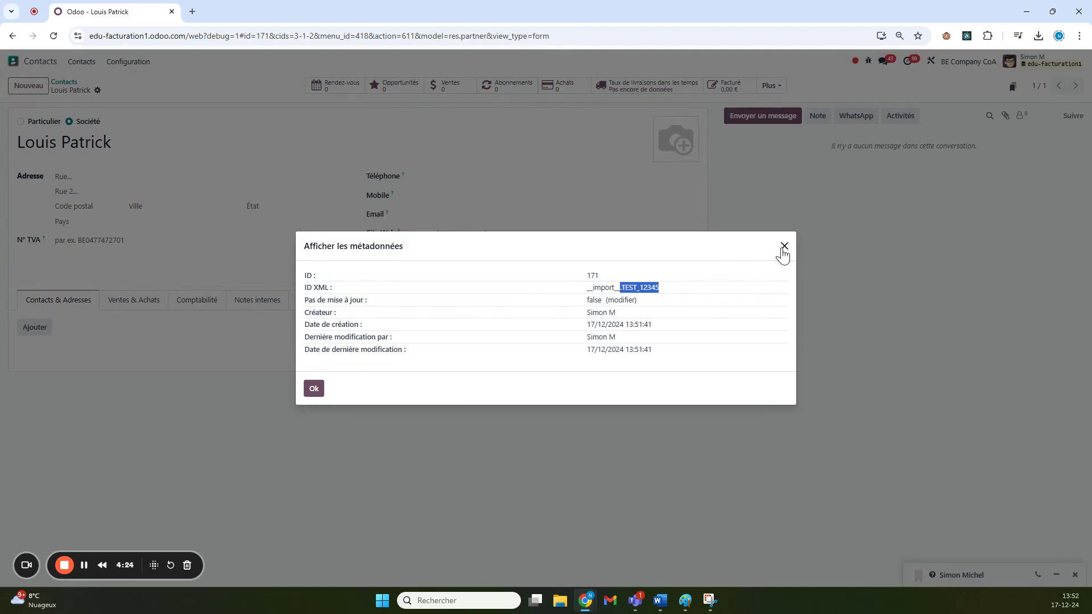
pyautogui.click(783, 248)
pyautogui.click(63, 82)
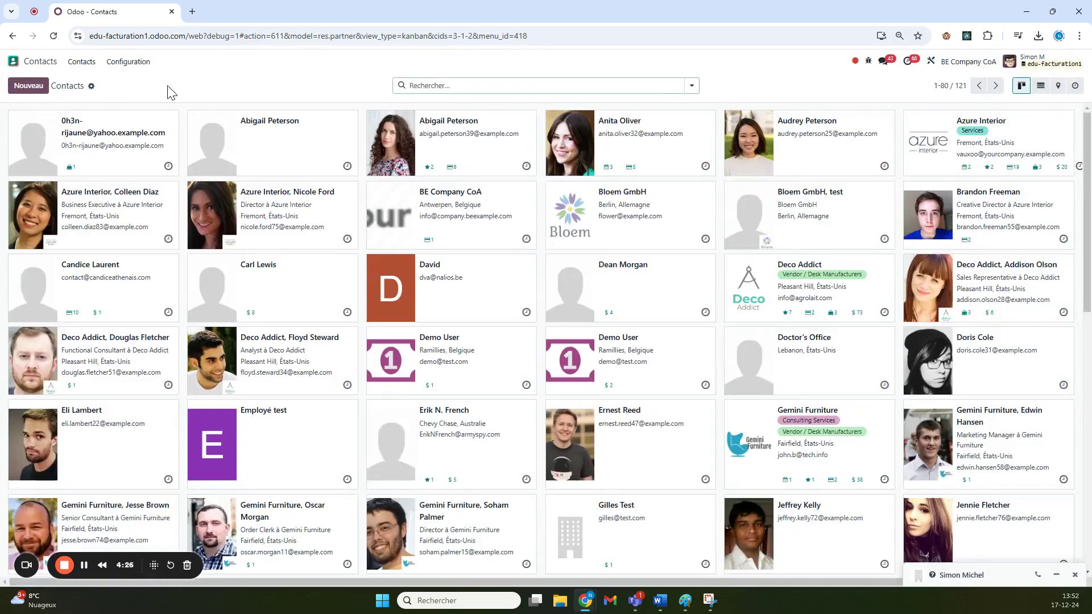
# - Create a new company contact with the contact's full name as its title and save it
pyautogui.click(28, 85)
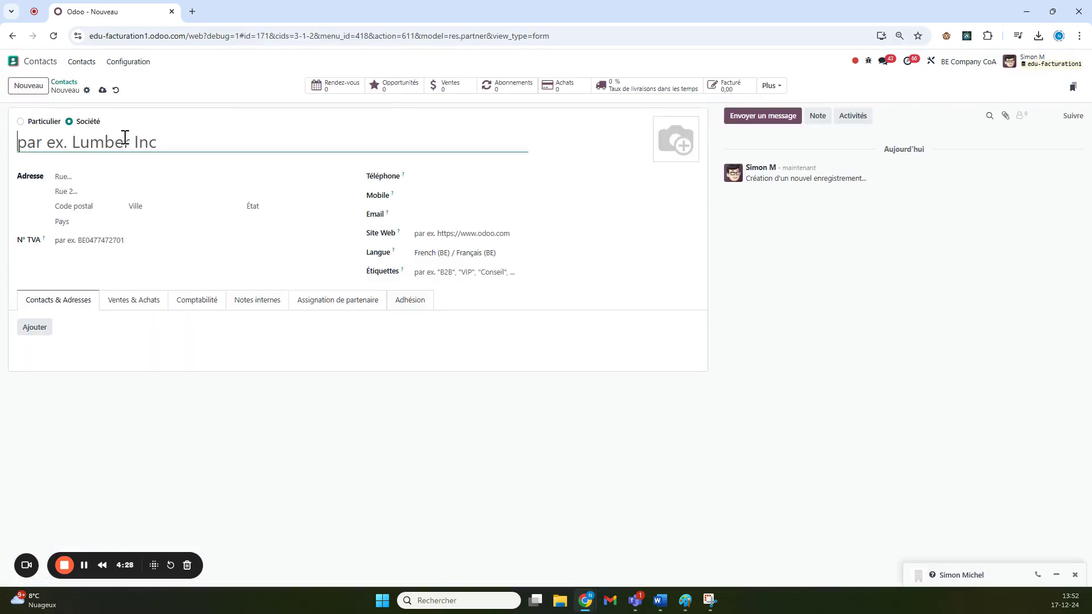
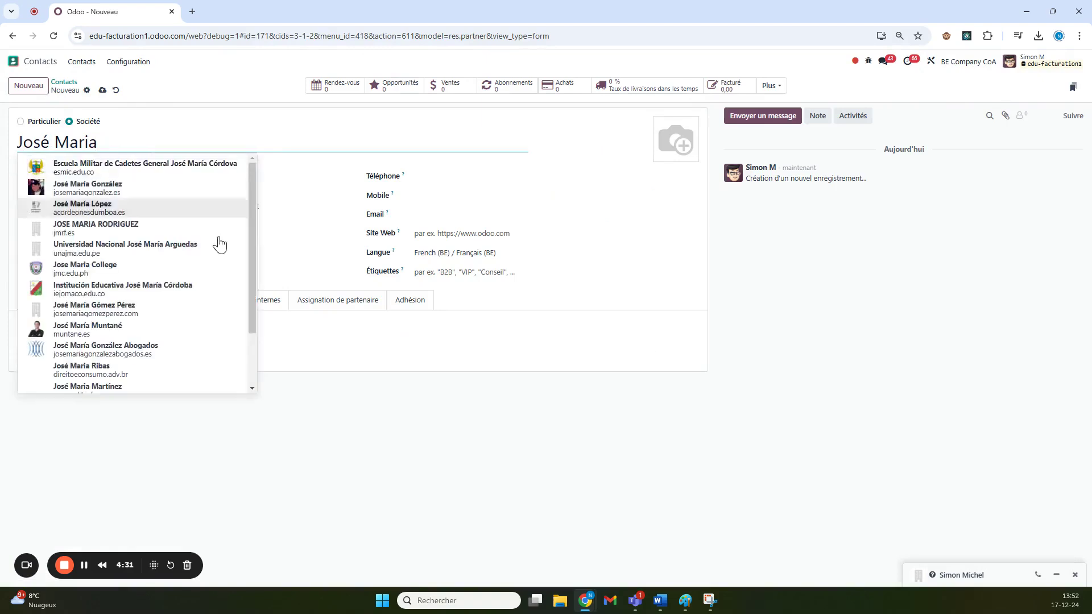
pyautogui.click(368, 398)
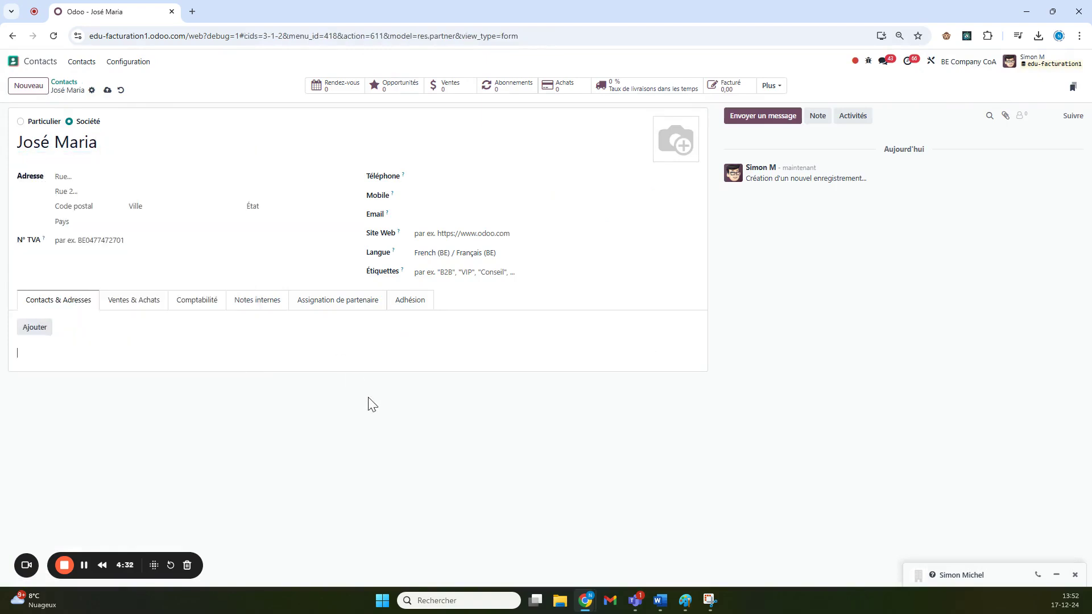
pyautogui.click(111, 91)
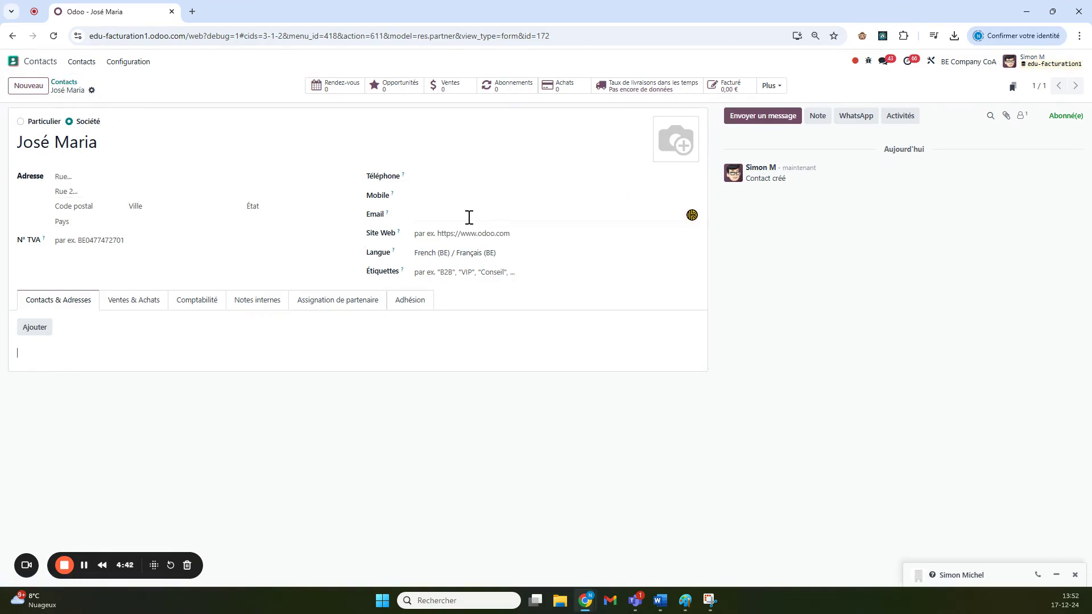
# - Show the contact's metadata from the debug menu and start creating an XML ID
pyautogui.click(868, 61)
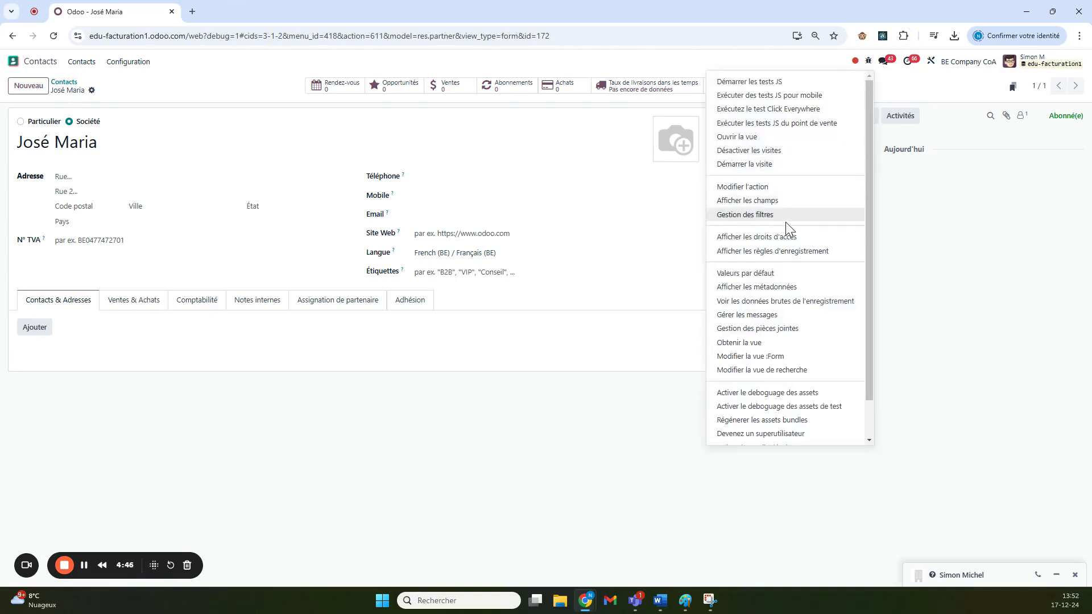
pyautogui.click(780, 287)
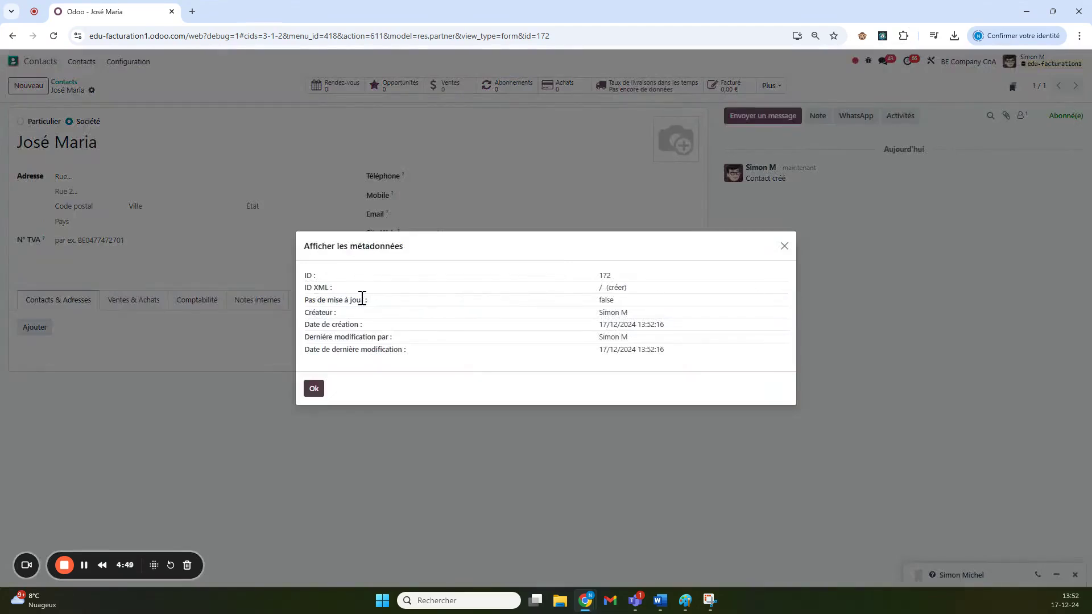
pyautogui.click(616, 287)
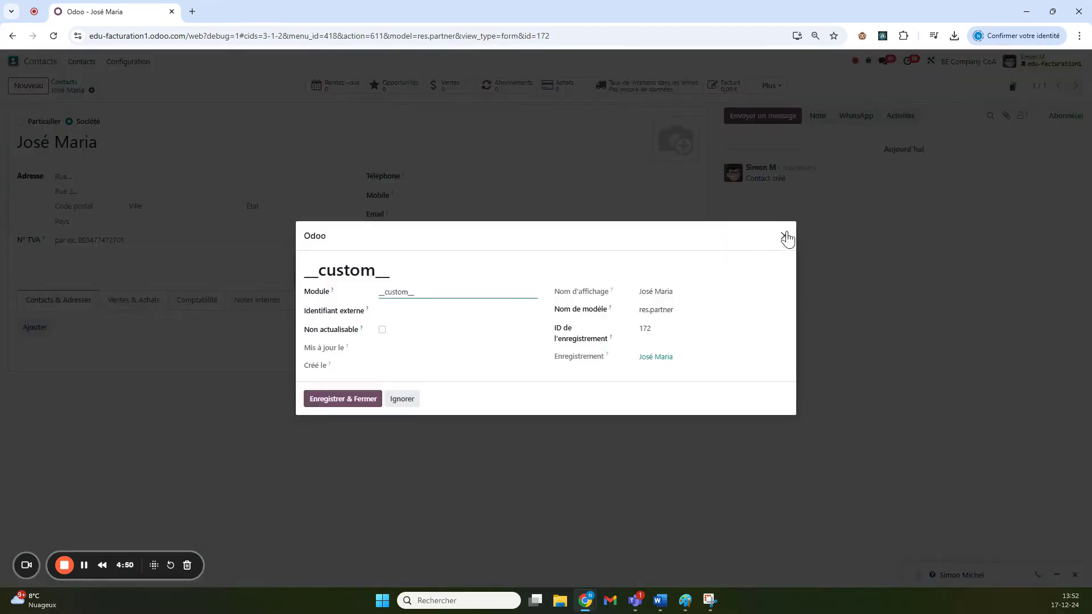
pyautogui.click(785, 236)
pyautogui.click(620, 286)
# - Set the external identifier to JOS2EME145678, keeping the module as __custom__
pyautogui.click(329, 400)
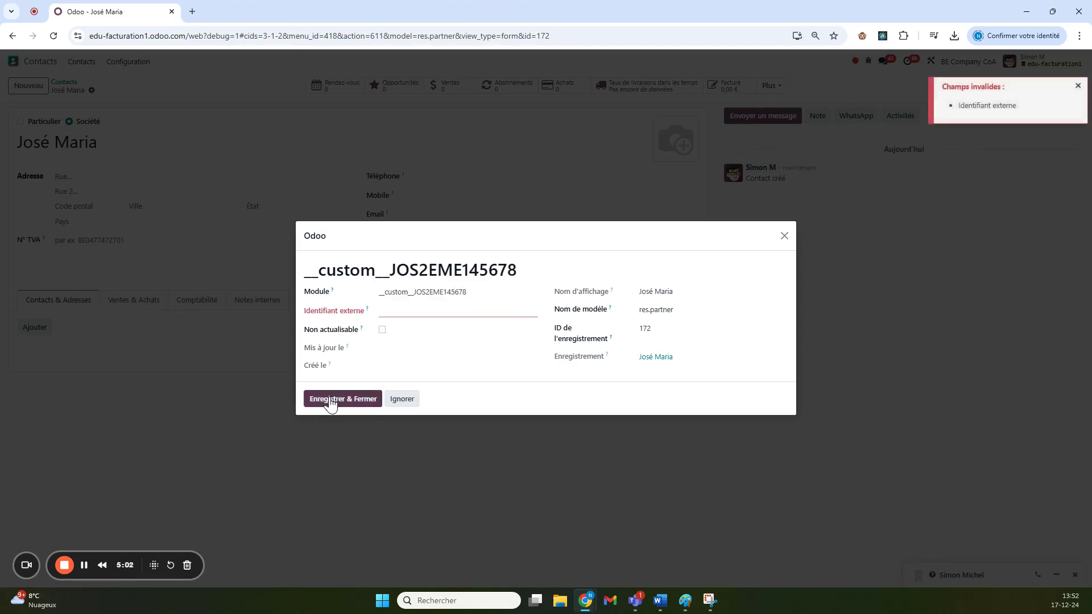
pyautogui.click(401, 314)
pyautogui.moveTo(475, 297); pyautogui.dragTo(414, 293)
pyautogui.hotkey('ctrl', 'c')
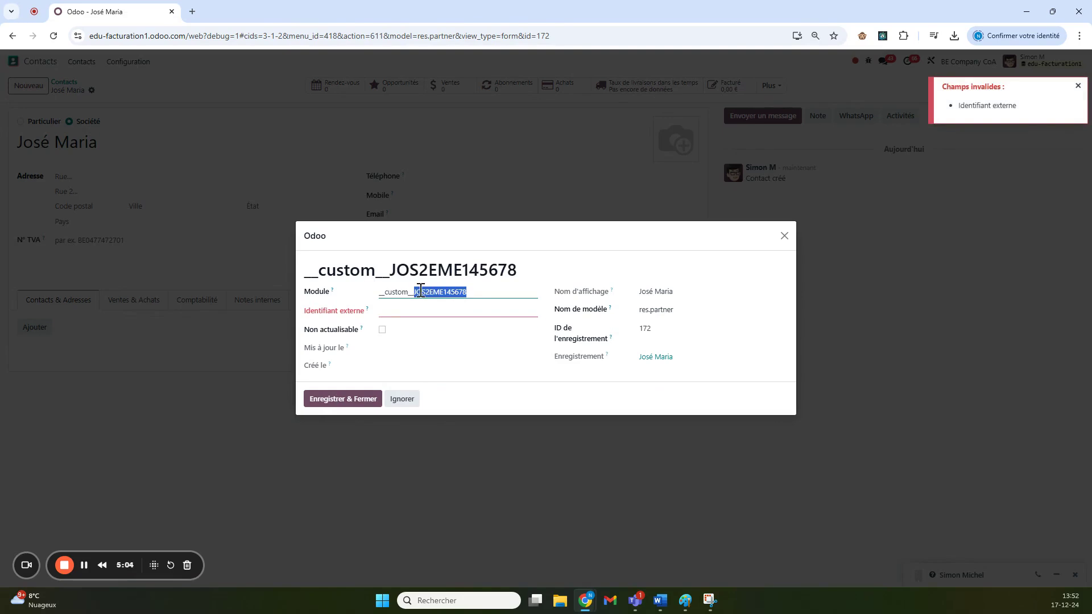
pyautogui.click(412, 311)
pyautogui.hotkey('ctrl', 'v')
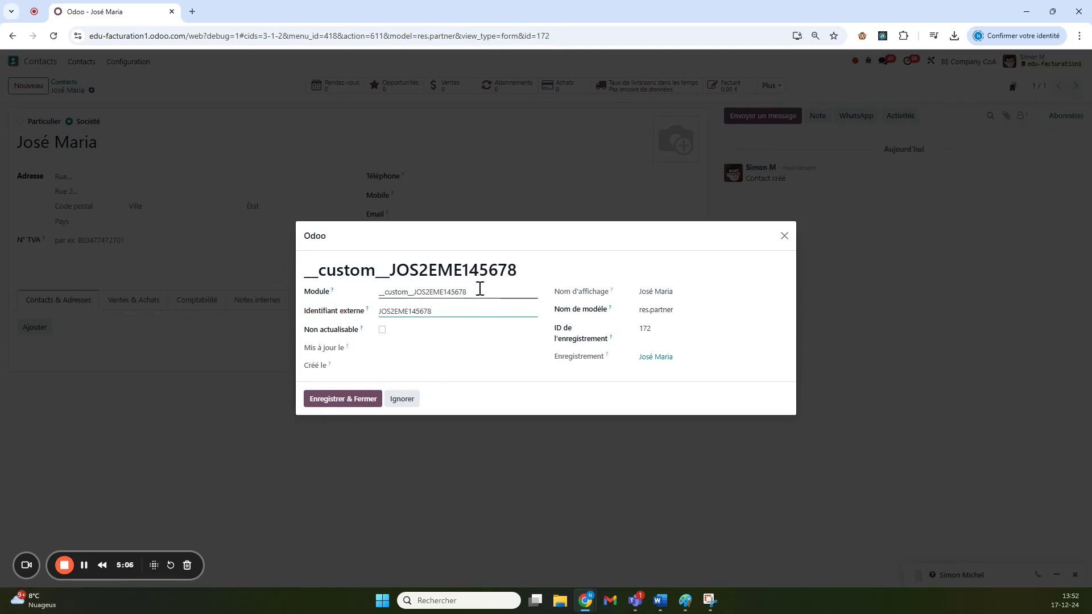
pyautogui.moveTo(475, 293); pyautogui.dragTo(420, 293)
pyautogui.press('BackSpace')
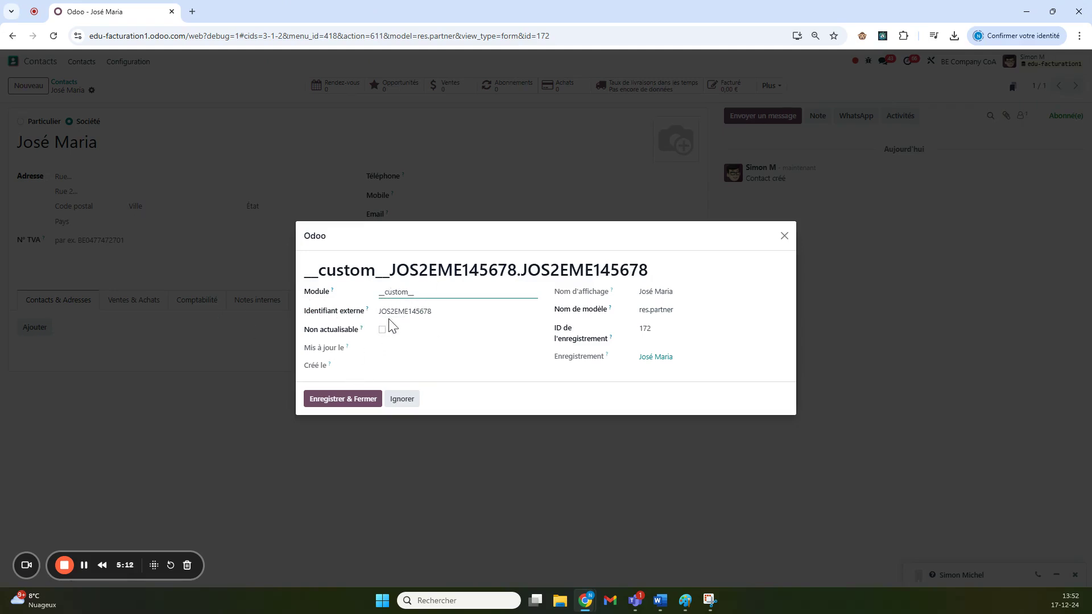
# - Save external ID JOS2EME145678, dismiss the metadata summary, and return to the contact form
pyautogui.click(348, 400)
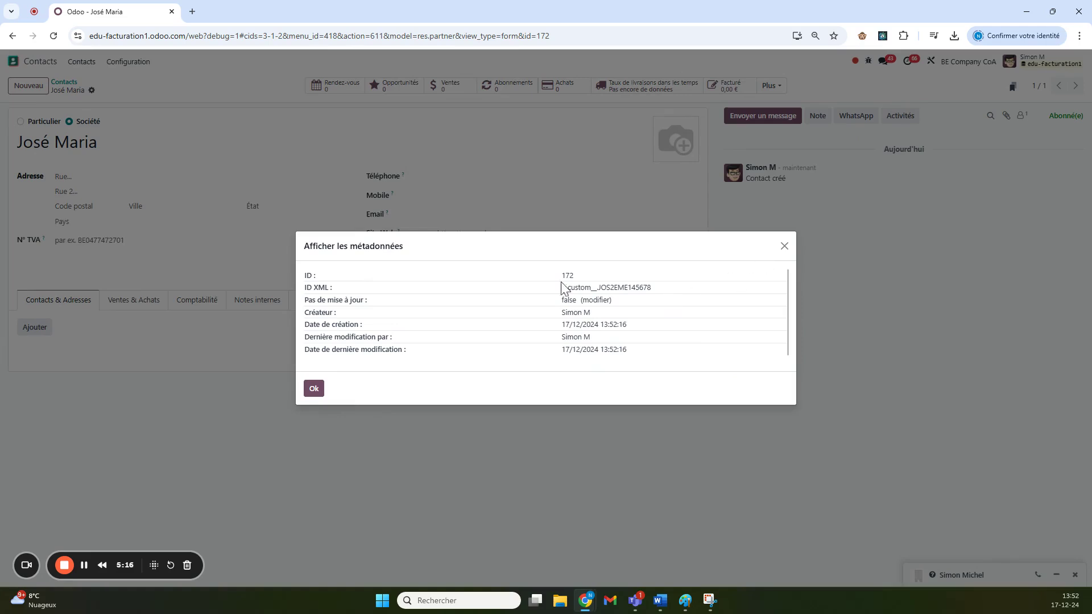
pyautogui.click(314, 389)
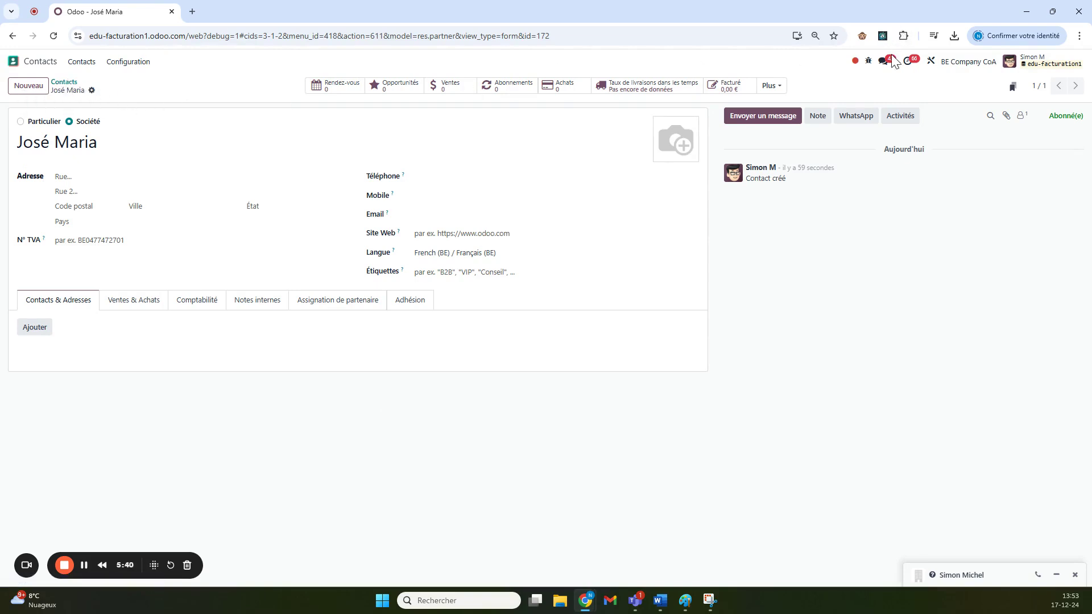
pyautogui.click(868, 61)
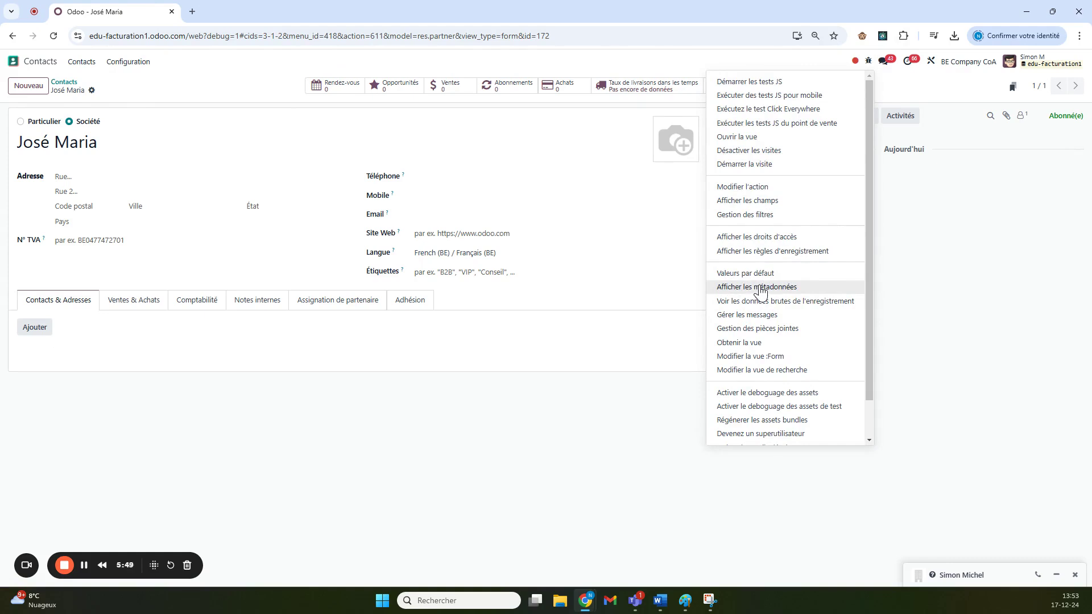
pyautogui.click(173, 463)
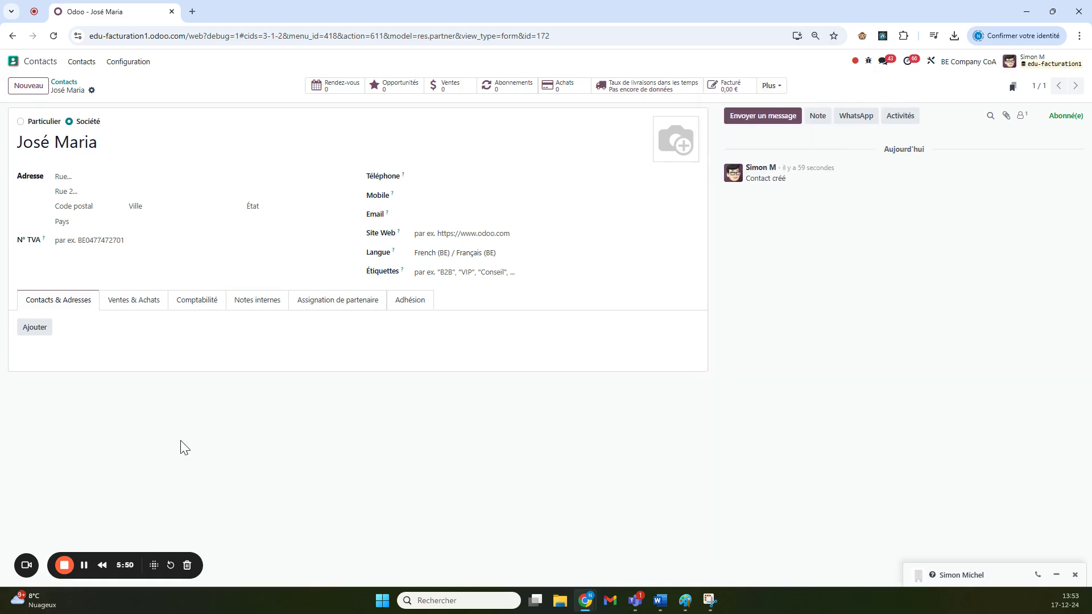